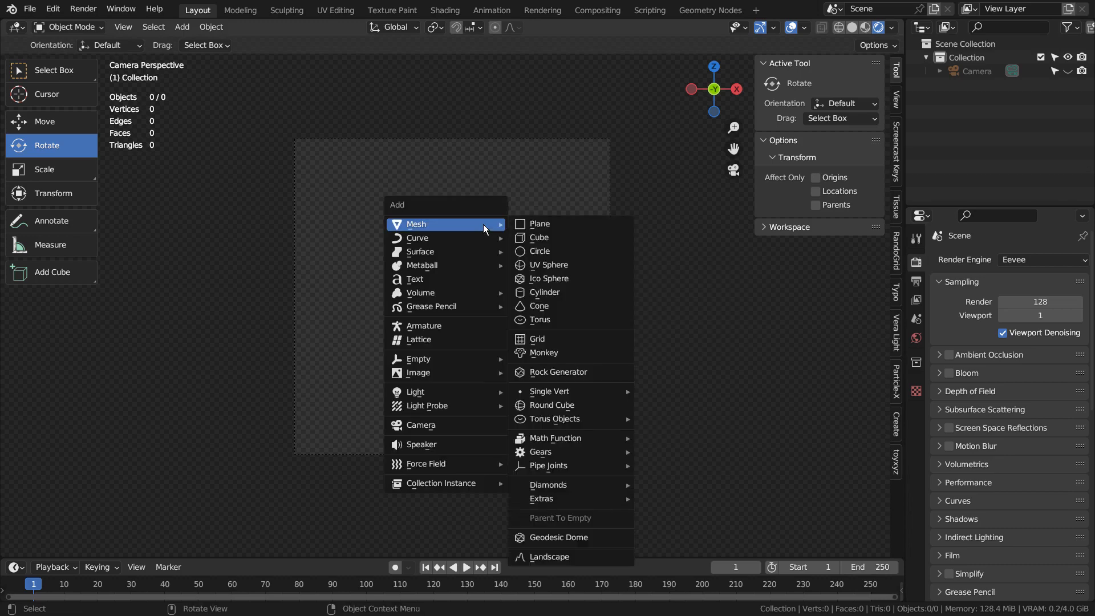
# Step: Add an Arc curve at the world origin with an end angle of 180
pyautogui.moveTo(485, 238)
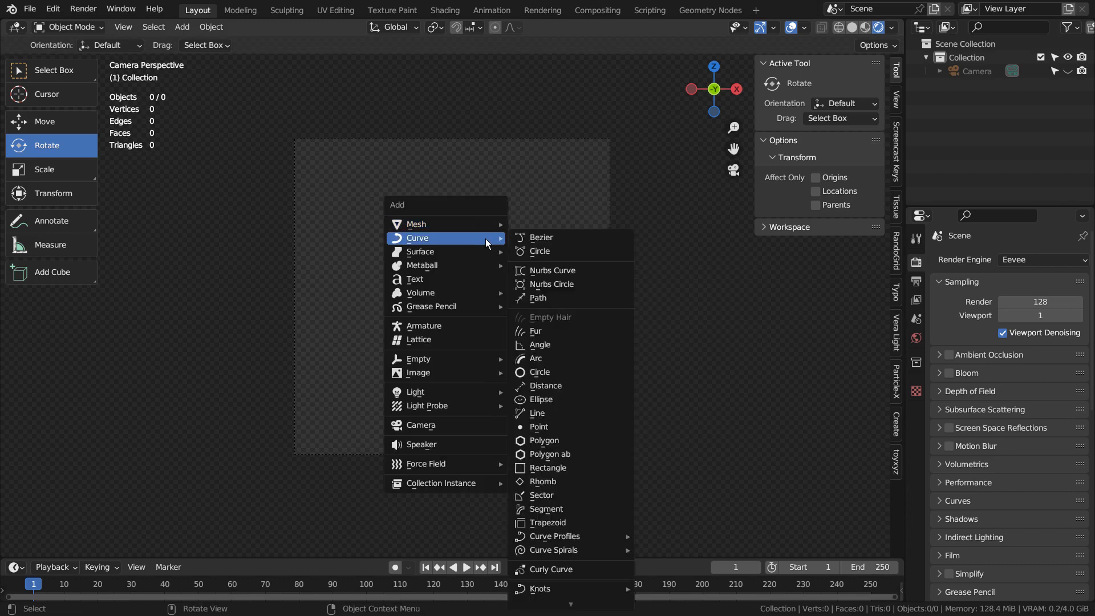
pyautogui.click(563, 358)
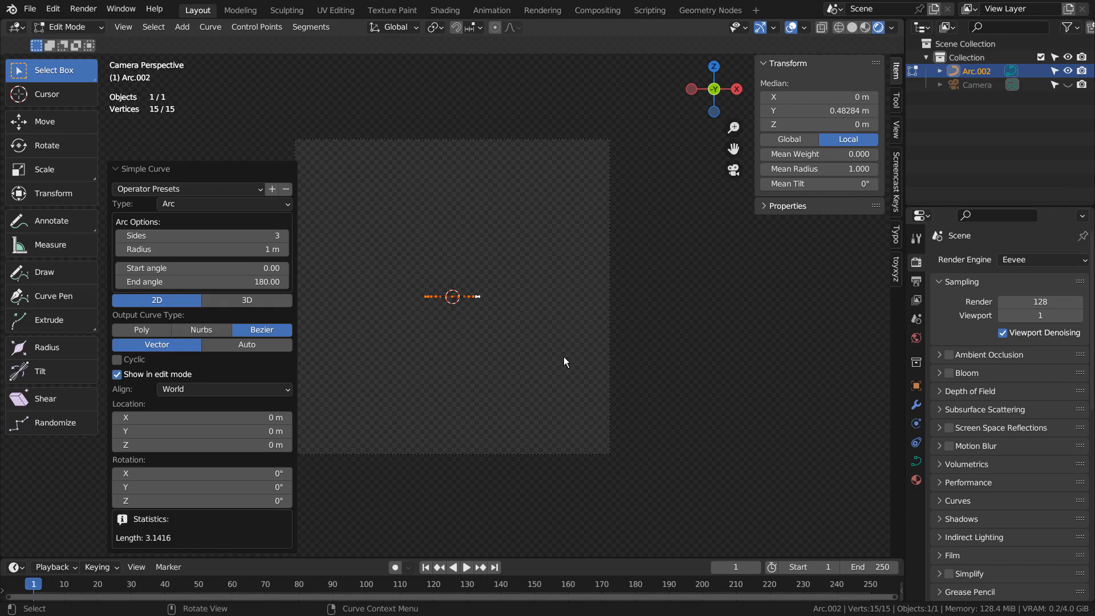
pyautogui.click(222, 284)
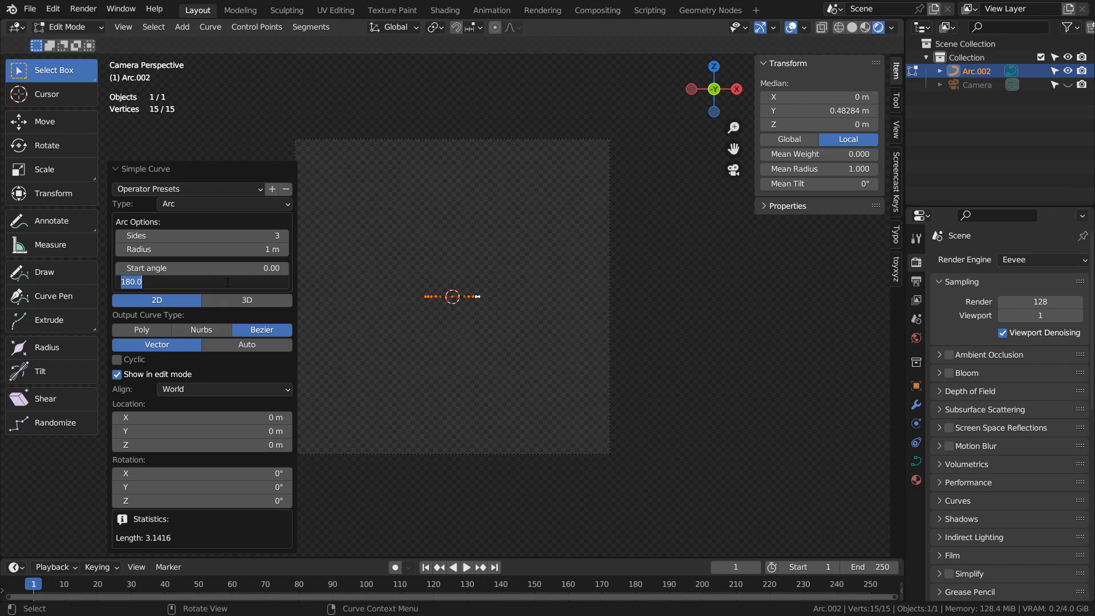
pyautogui.write('180')
pyautogui.press('Return')
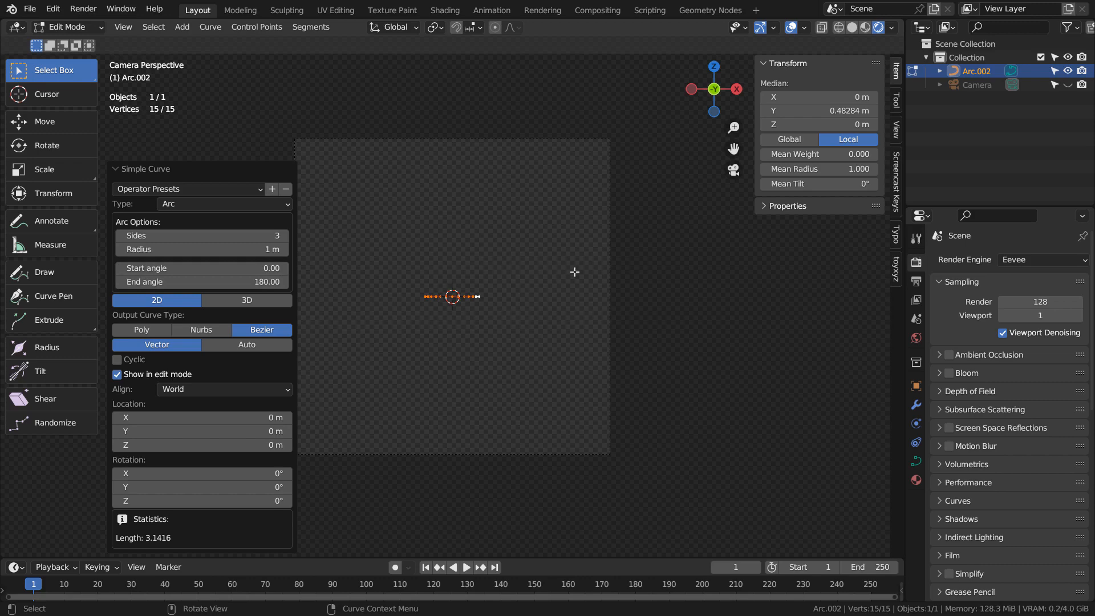
pyautogui.write('rx90')
pyautogui.press('Return')
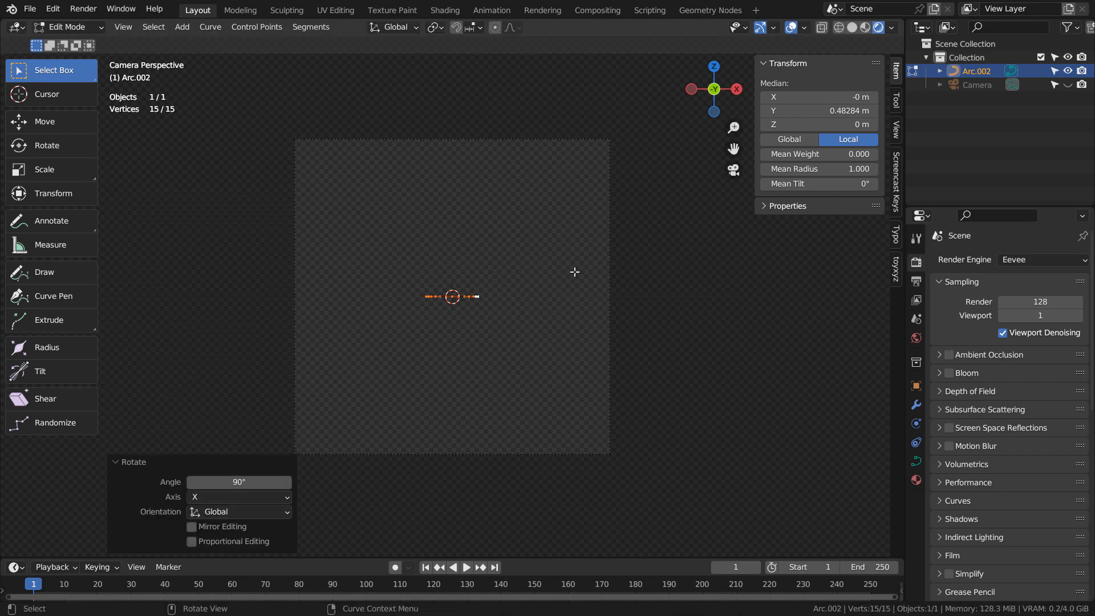
pyautogui.hotkey('ctrl', 'z')
# Step: From the right view, rotate the arc object 90° about the X axis in Object Mode to stand it upright
pyautogui.press('KP_3')
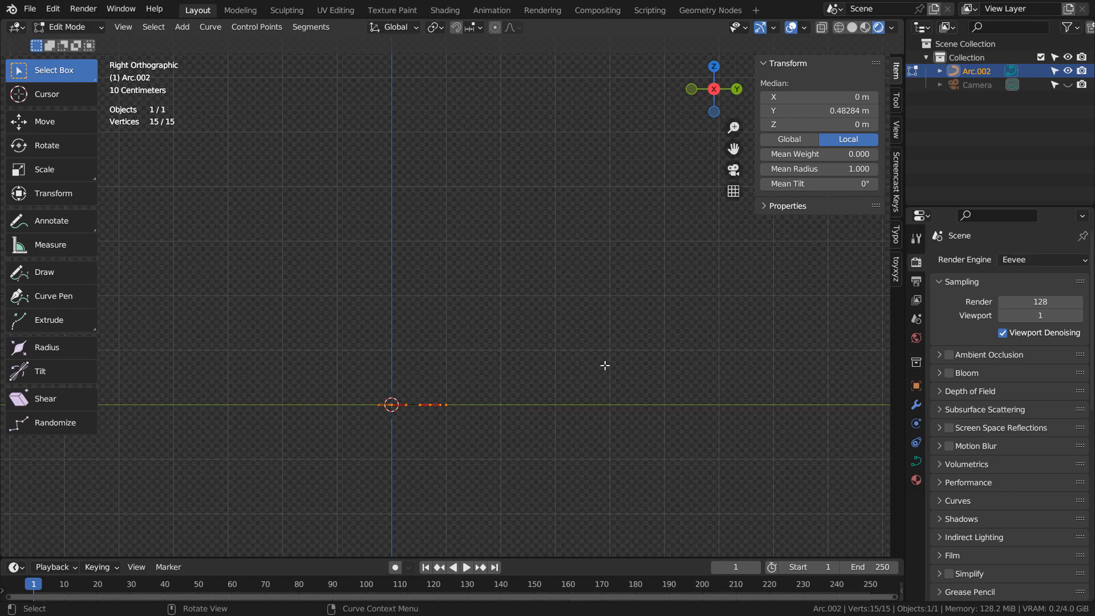
pyautogui.press('Tab')
pyautogui.press('r')
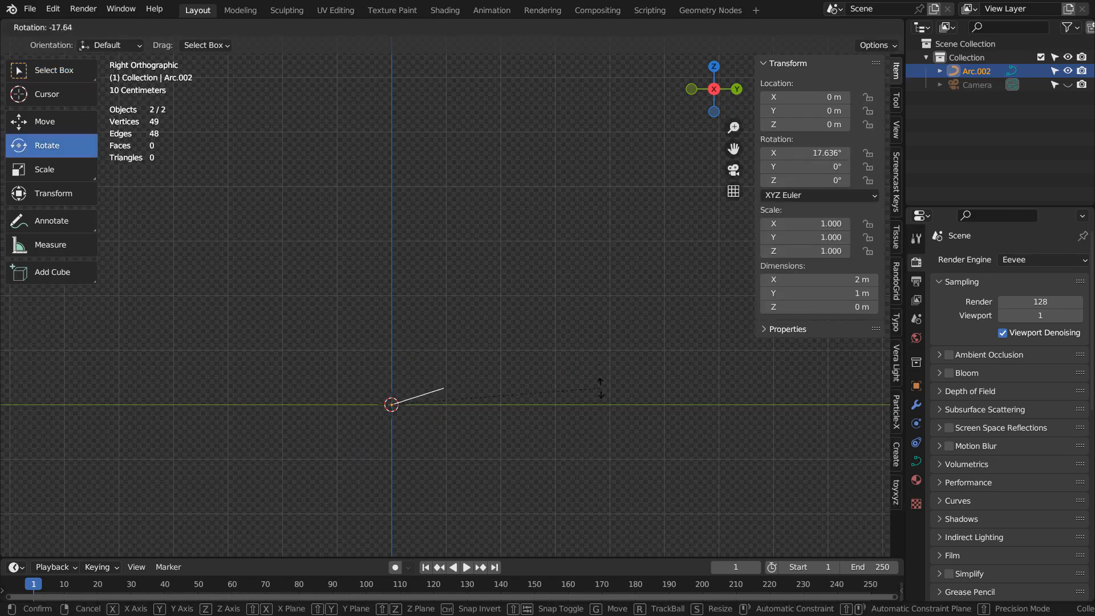
pyautogui.click(431, 251)
# Step: Set the viewport to solid shading, return to the camera view and activate the Select Box tool with the arc selected
pyautogui.click(855, 27)
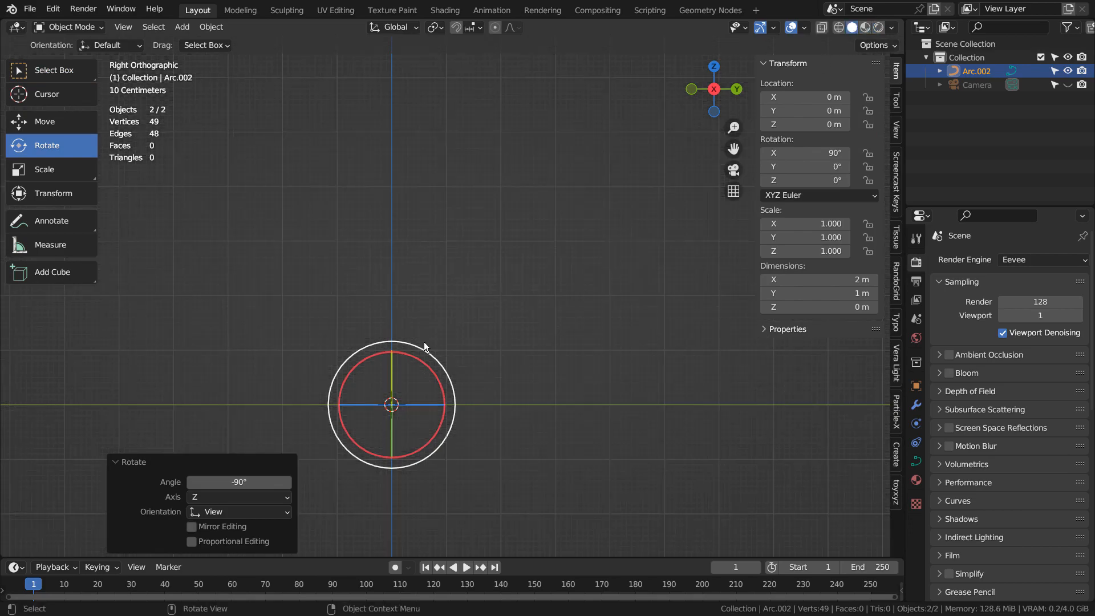
pyautogui.moveTo(423, 341); pyautogui.dragTo(549, 327, button='middle')
pyautogui.press('KP_0')
pyautogui.click(549, 328)
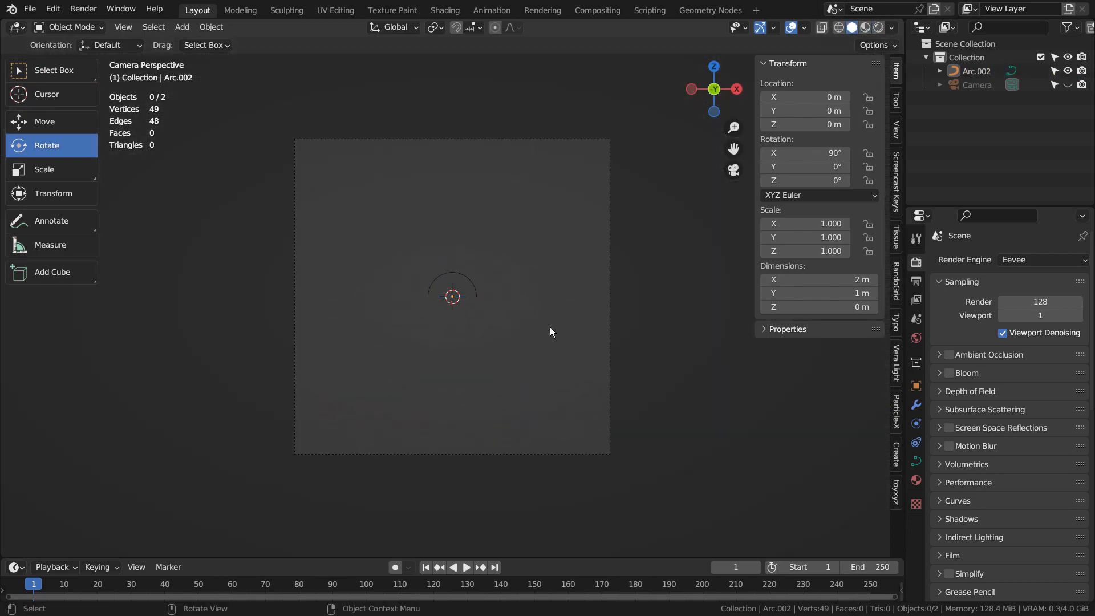
pyautogui.press('Home')
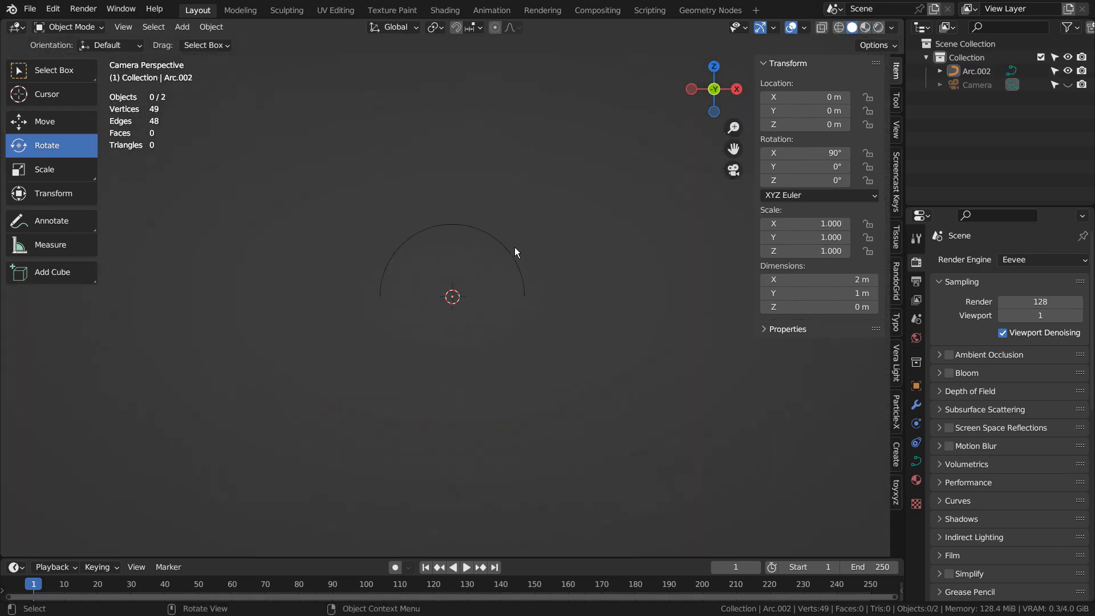
pyautogui.press('a')
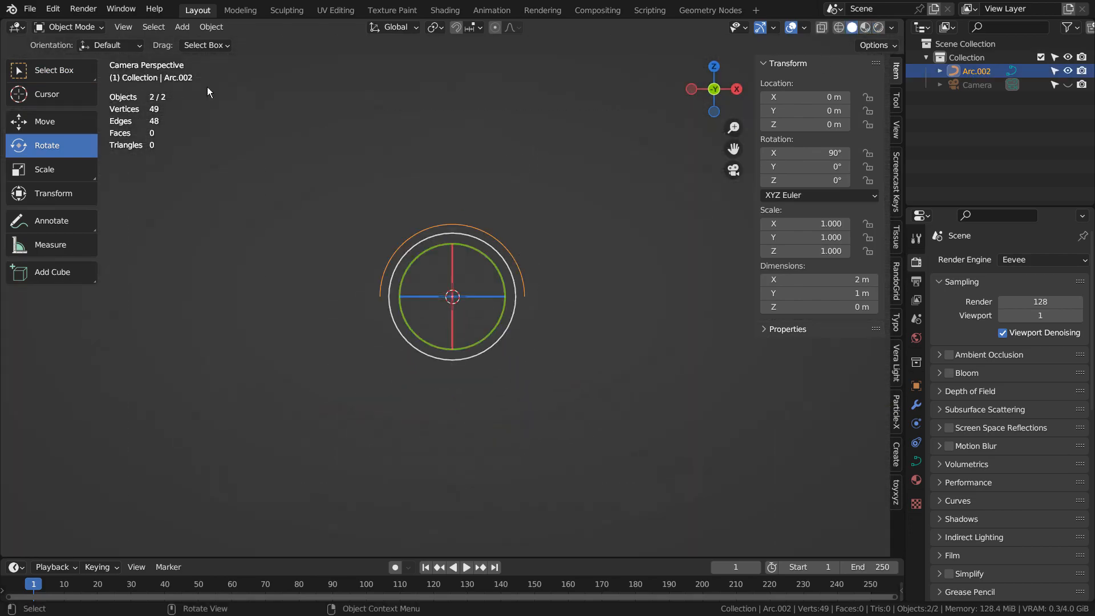
pyautogui.press('w')
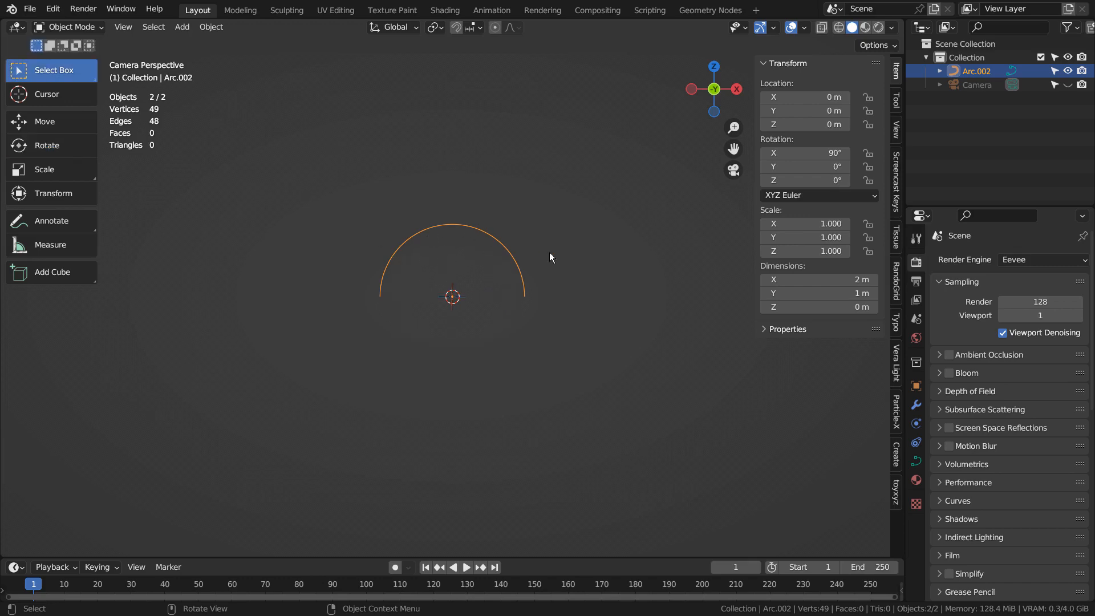
# Step: Add a text object at the origin and delete its default wording in Edit Mode
pyautogui.moveTo(549, 252); pyautogui.dragTo(552, 354, button='middle')
pyautogui.hotkey('shift', 'a')
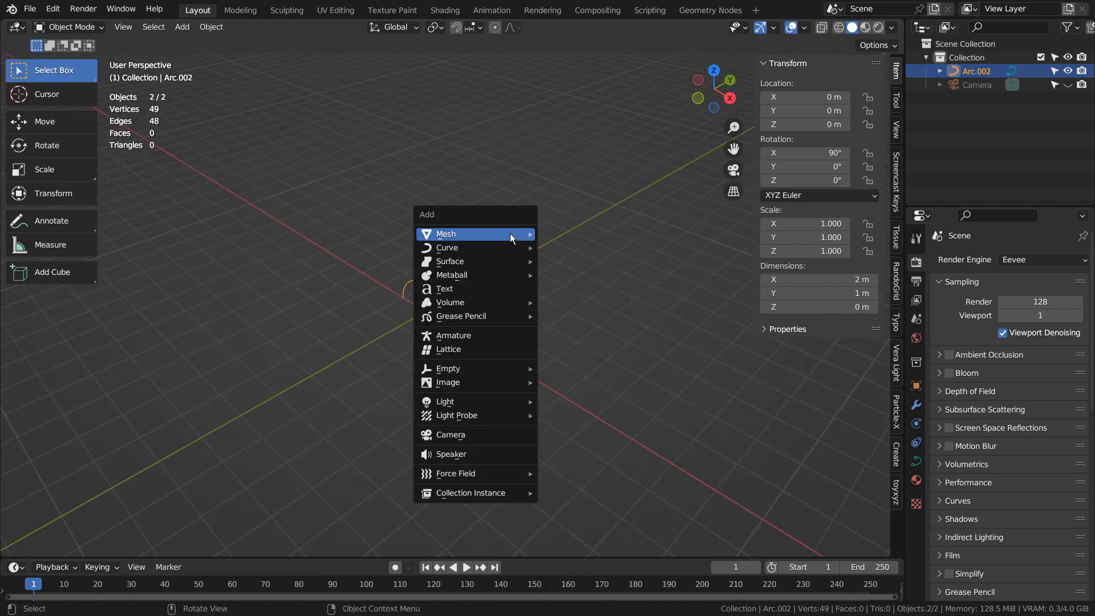
pyautogui.moveTo(512, 238)
pyautogui.click(504, 289)
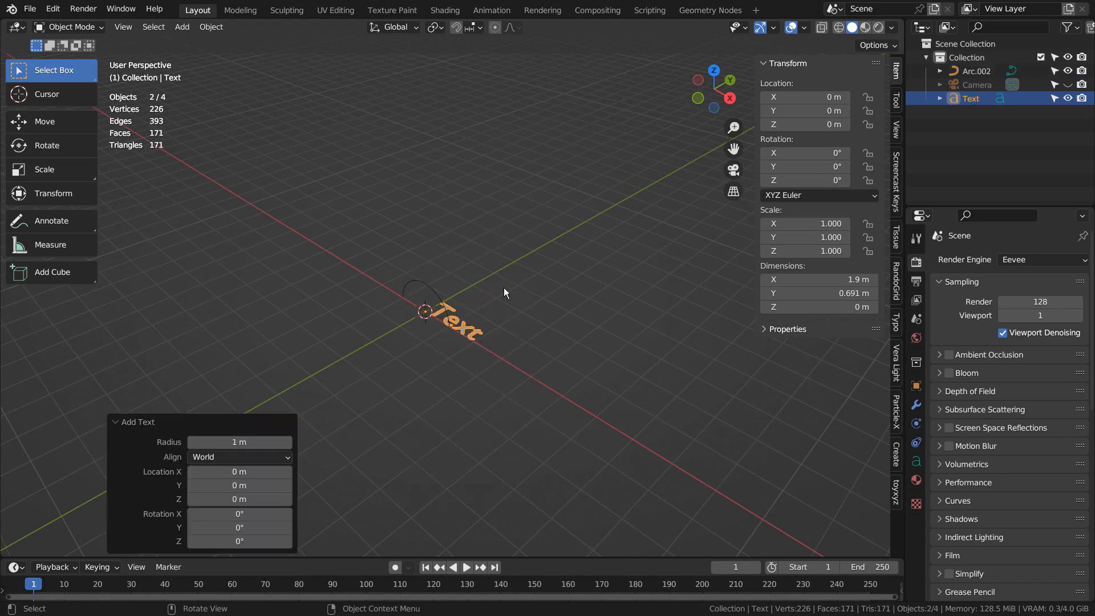
pyautogui.press('Tab')
pyautogui.press('BackSpace')
pyautogui.press('BackSpace')
pyautogui.press('BackSpace')
pyautogui.press('BackSpace')
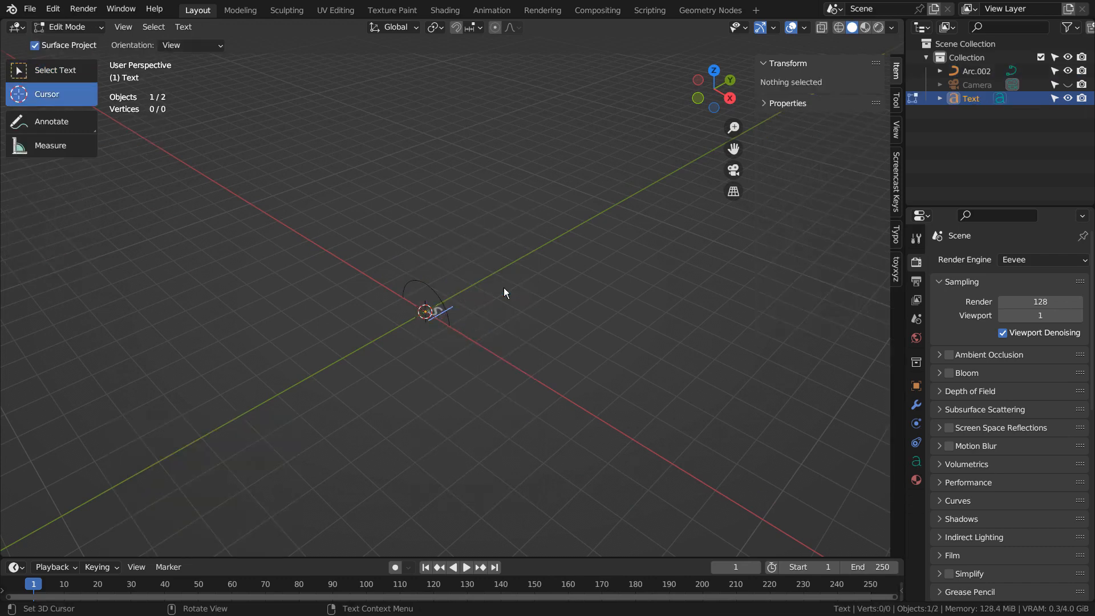
pyautogui.write('Skateboarding')
pyautogui.press('Return')
pyautogui.write('c')
pyautogui.press('BackSpace')
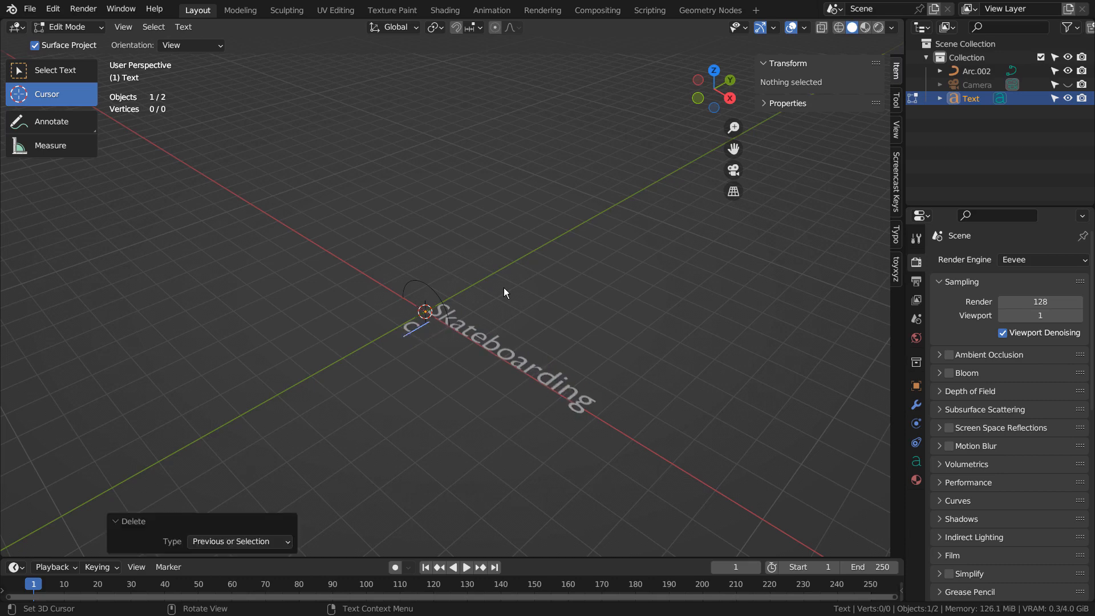
pyautogui.write('Caveman')
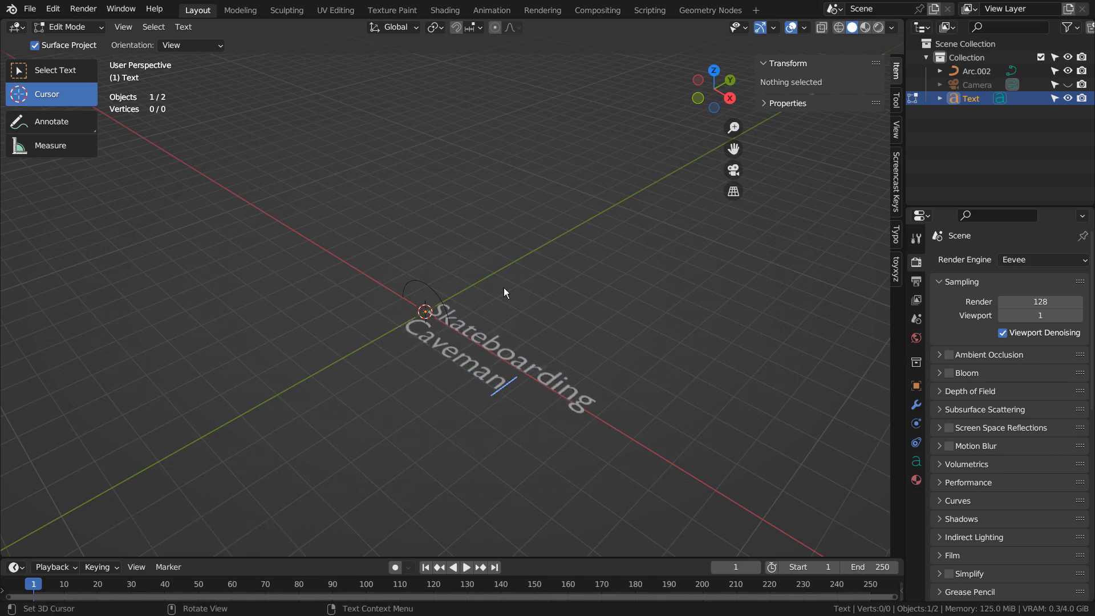
pyautogui.press('BackSpace')
pyautogui.press('BackSpace')
pyautogui.press('BackSpace')
pyautogui.press('BackSpace')
pyautogui.press('BackSpace')
pyautogui.press('BackSpace')
pyautogui.press('BackSpace')
pyautogui.press('BackSpace')
pyautogui.press('BackSpace')
pyautogui.press('BackSpace')
pyautogui.press('BackSpace')
pyautogui.press('BackSpace')
pyautogui.press('BackSpace')
pyautogui.press('BackSpace')
pyautogui.press('BackSpace')
pyautogui.press('BackSpace')
pyautogui.press('BackSpace')
pyautogui.press('BackSpace')
pyautogui.press('BackSpace')
pyautogui.press('BackSpace')
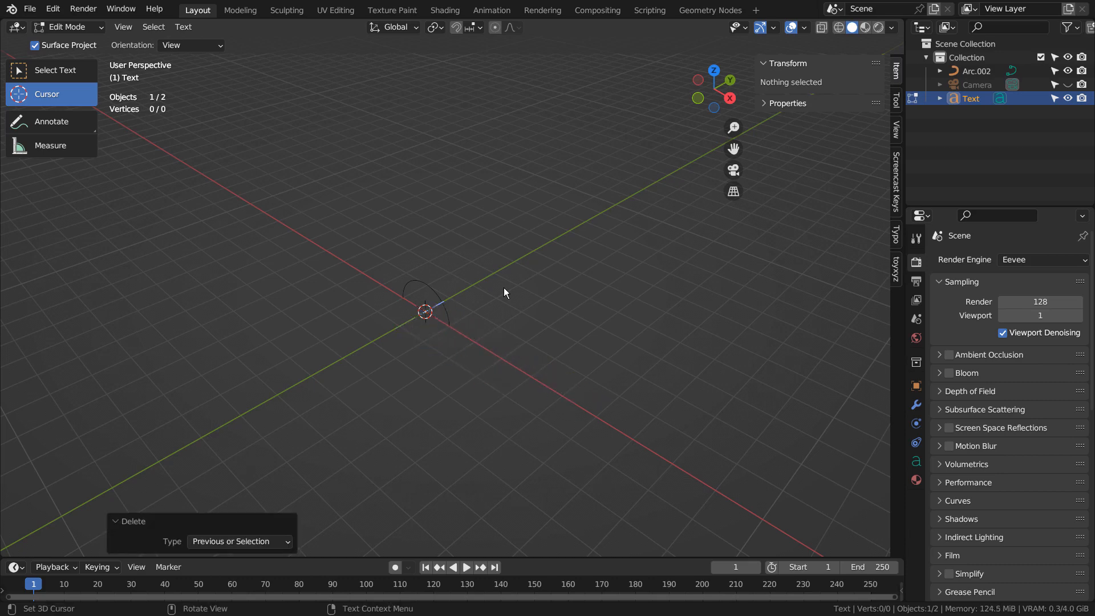
# Step: Enter SKATEBOARDING and CAVEMAN in capitals on two lines of the text object, returning to Object Mode
pyautogui.write('SKATEBOARDING')
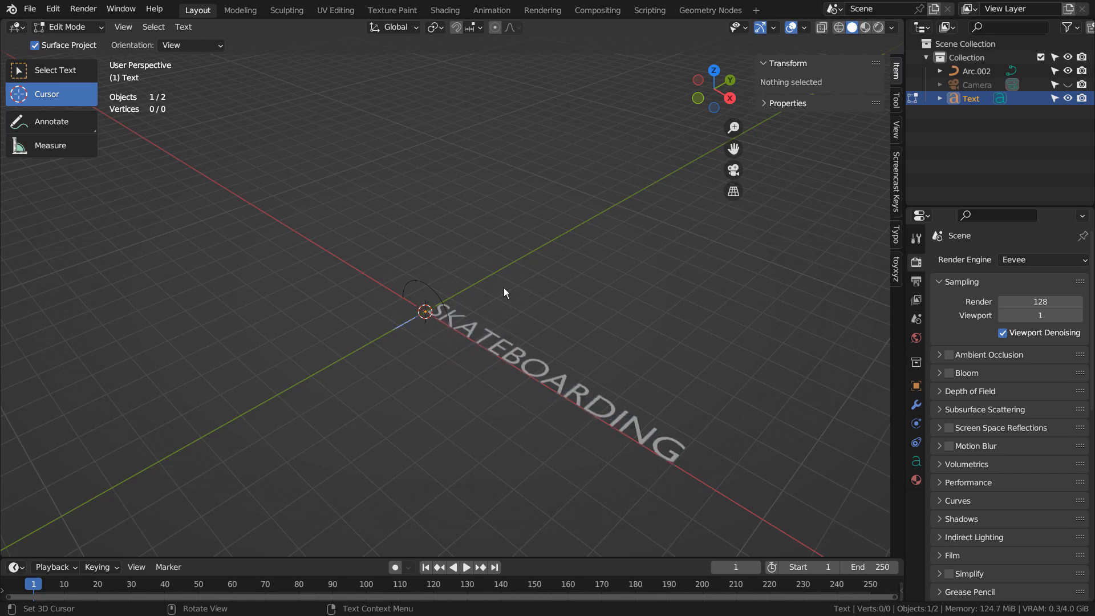
pyautogui.press('Return')
pyautogui.write('CAVEMAN')
pyautogui.press('Tab')
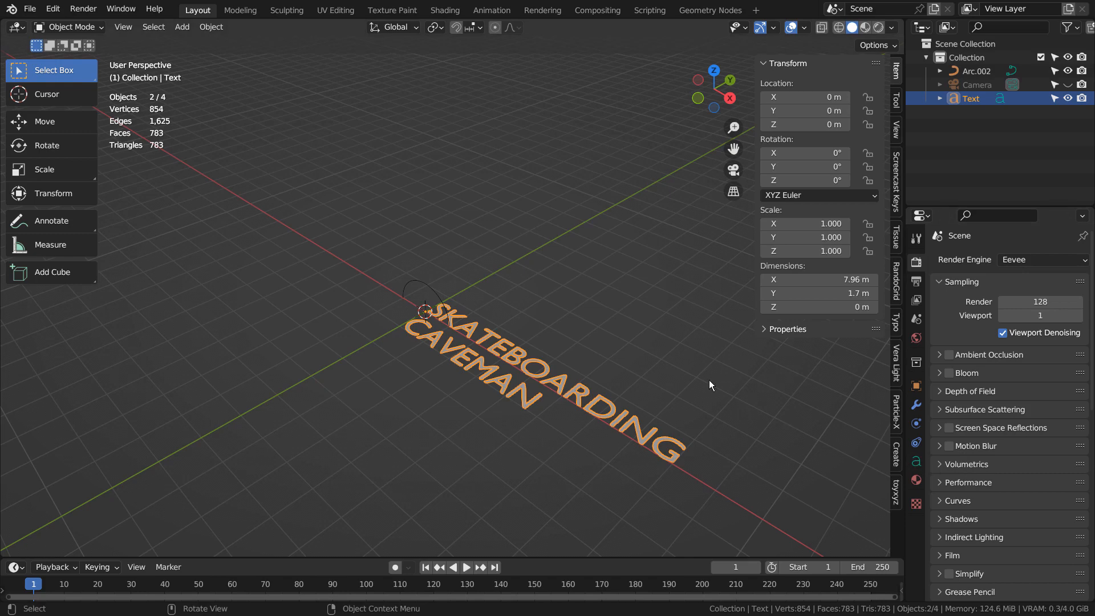
# Step: Rotate the text object 90° about the X axis and view it through the camera
pyautogui.press('r')
pyautogui.press('x')
pyautogui.press('9')
pyautogui.press('0')
pyautogui.press('Return')
pyautogui.press('KP_0')
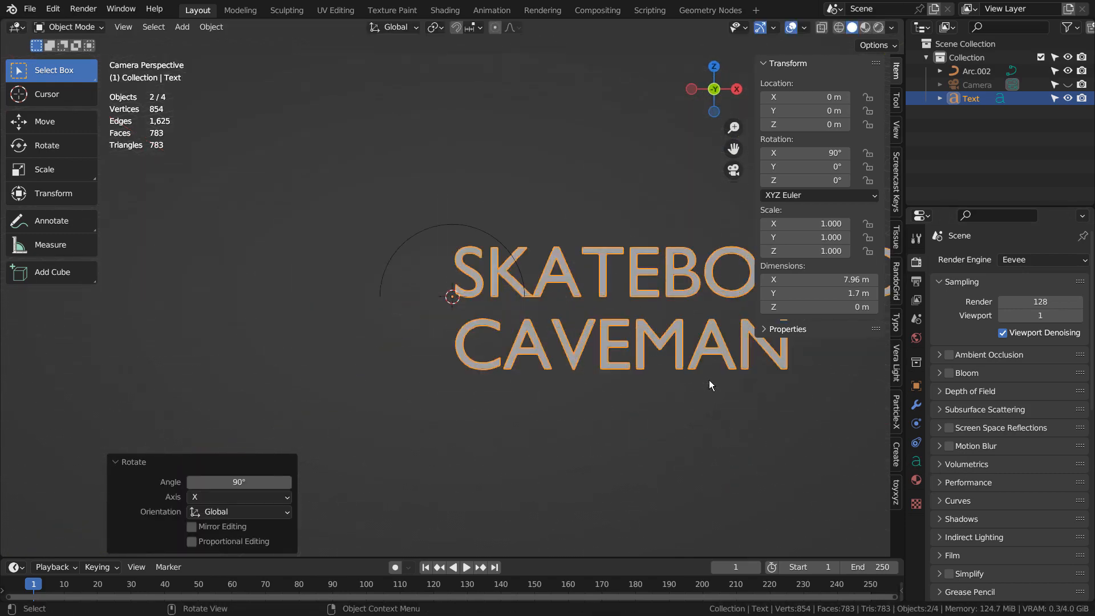
# Step: Load ObelixPro Bold Italic (ObelixProBIt-cyr.ttf) from C:\Windows\Fonts as the text's regular font
pyautogui.click(917, 460)
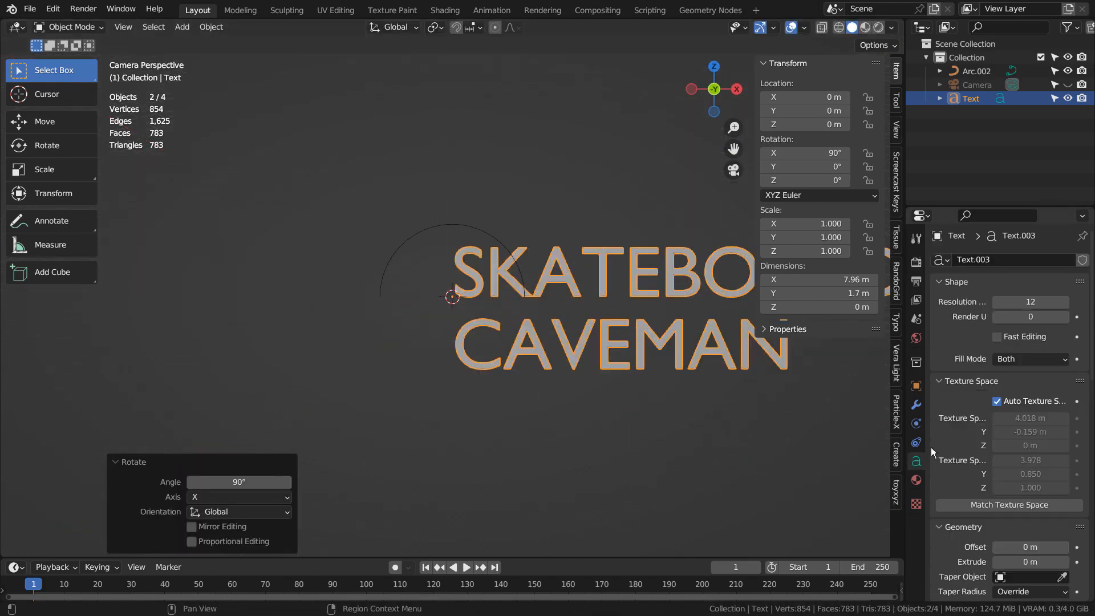
pyautogui.scroll(-5, 1015, 367)
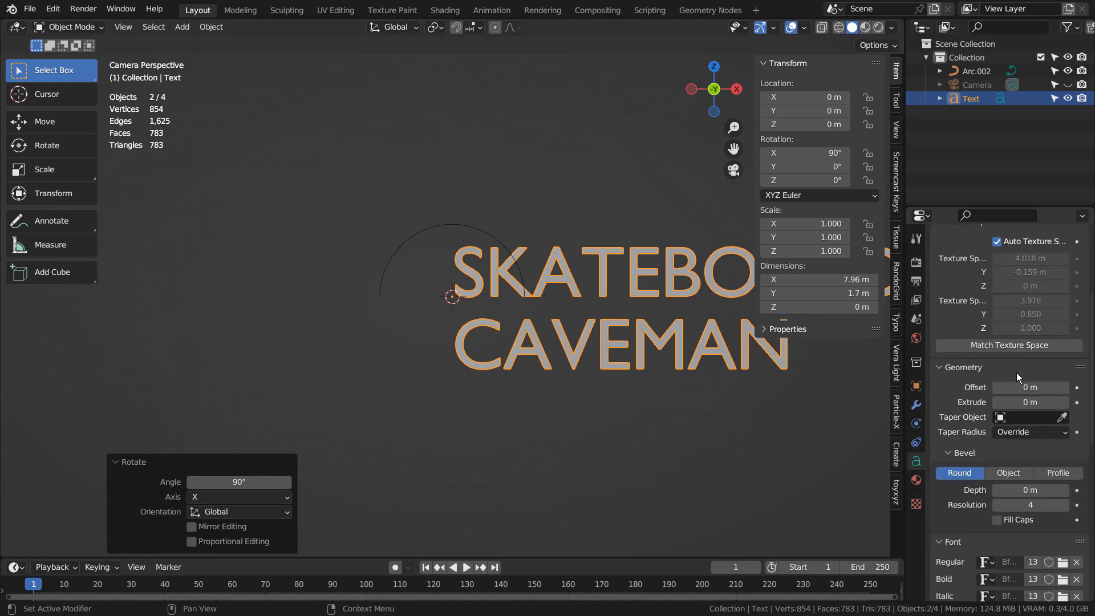
pyautogui.scroll(-4, 1016, 372)
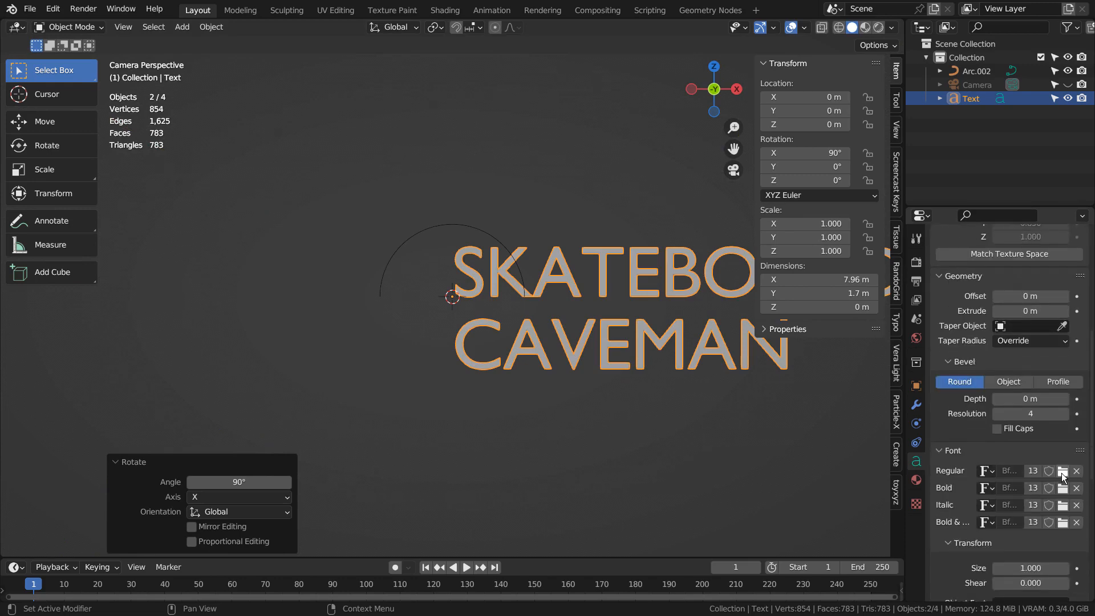
pyautogui.click(1062, 471)
pyautogui.click(606, 247)
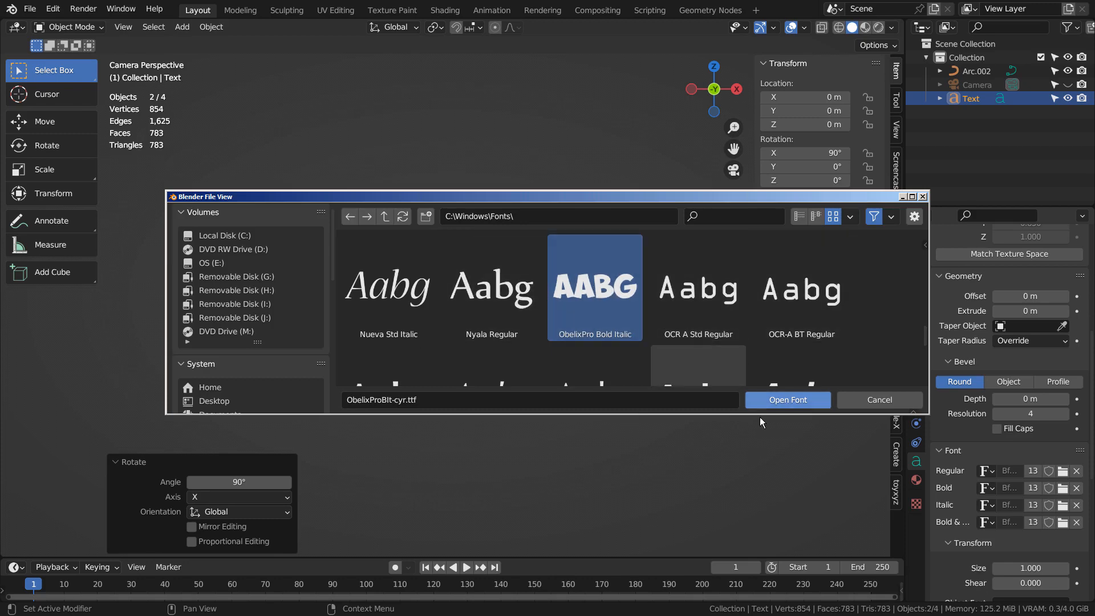
pyautogui.click(786, 399)
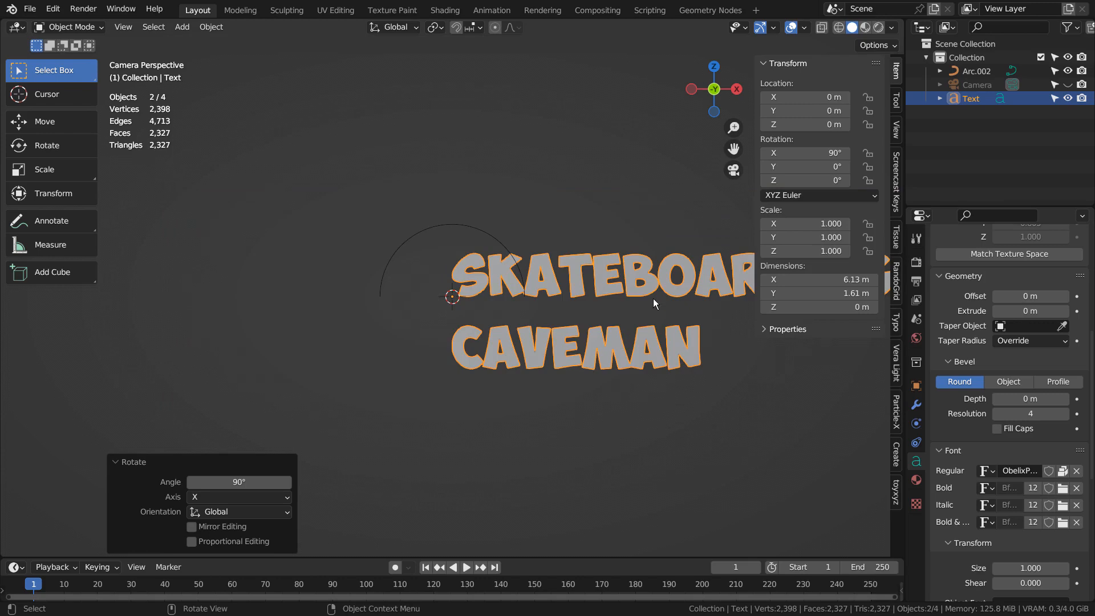
# Step: Add a Curve modifier to the text with the arc as its curve object
pyautogui.scroll(-3, 652, 297)
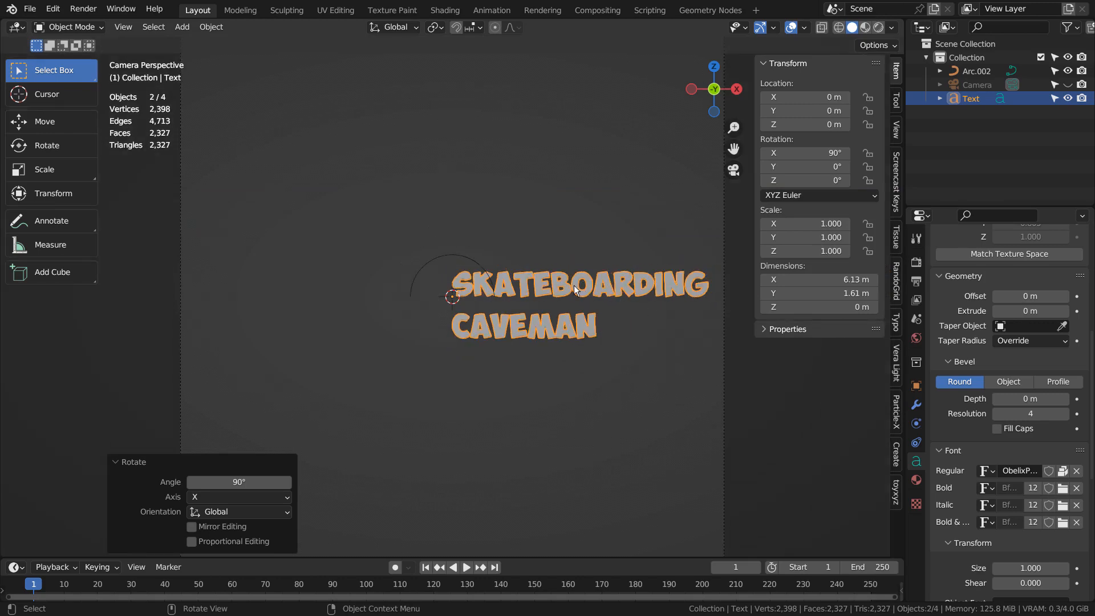
pyautogui.scroll(2, 574, 286)
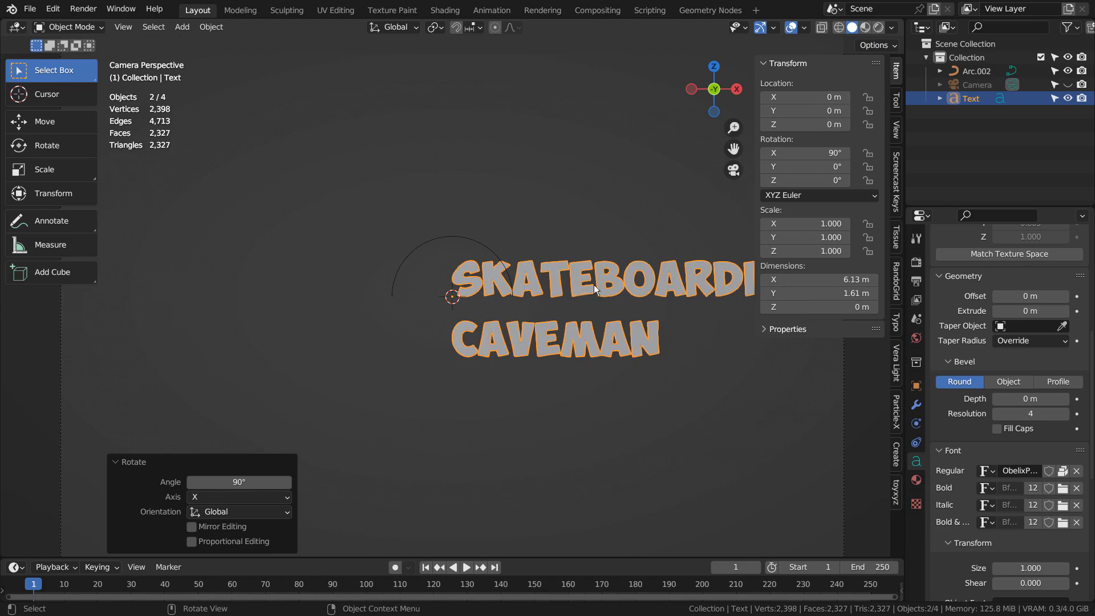
pyautogui.click(918, 403)
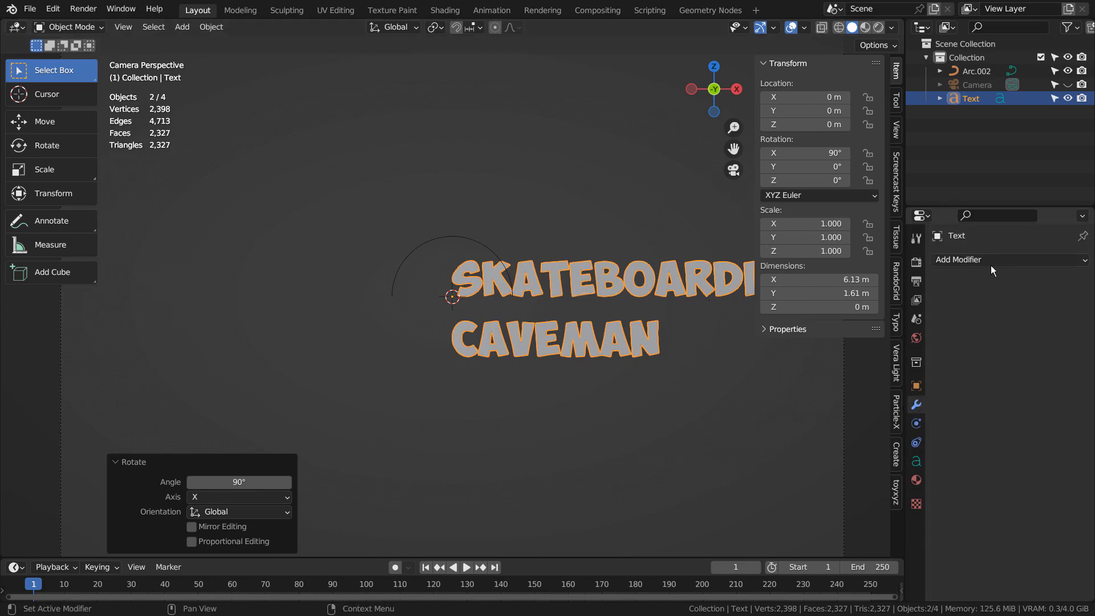
pyautogui.click(990, 263)
pyautogui.click(956, 315)
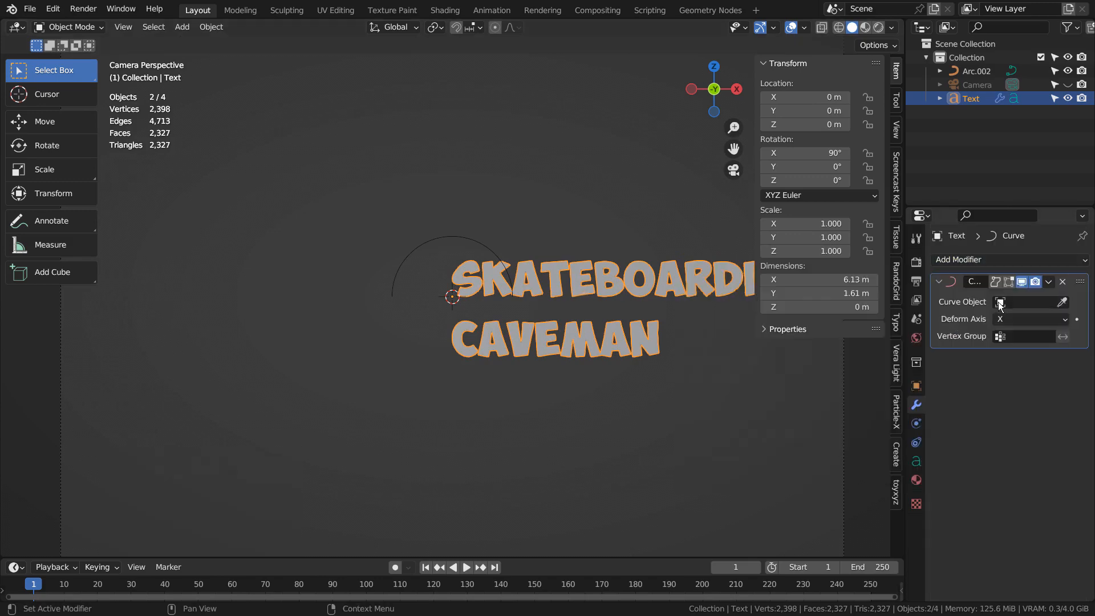
pyautogui.click(1024, 302)
pyautogui.click(972, 324)
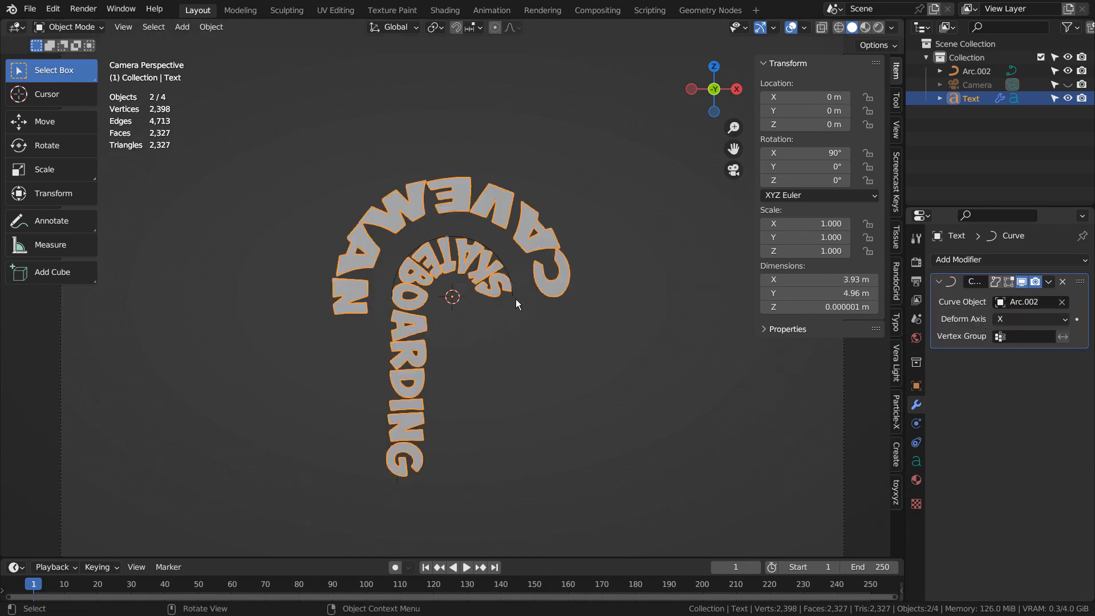
# Step: Scale the arc uniformly by about 3.37 to widen the bend of the text
pyautogui.click(450, 236)
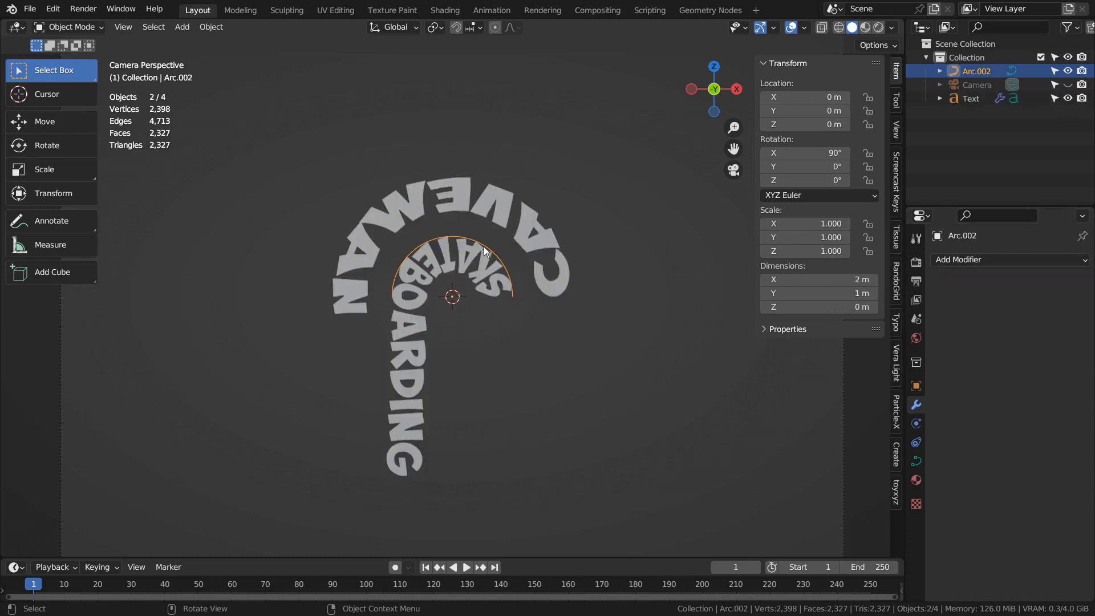
pyautogui.press('s')
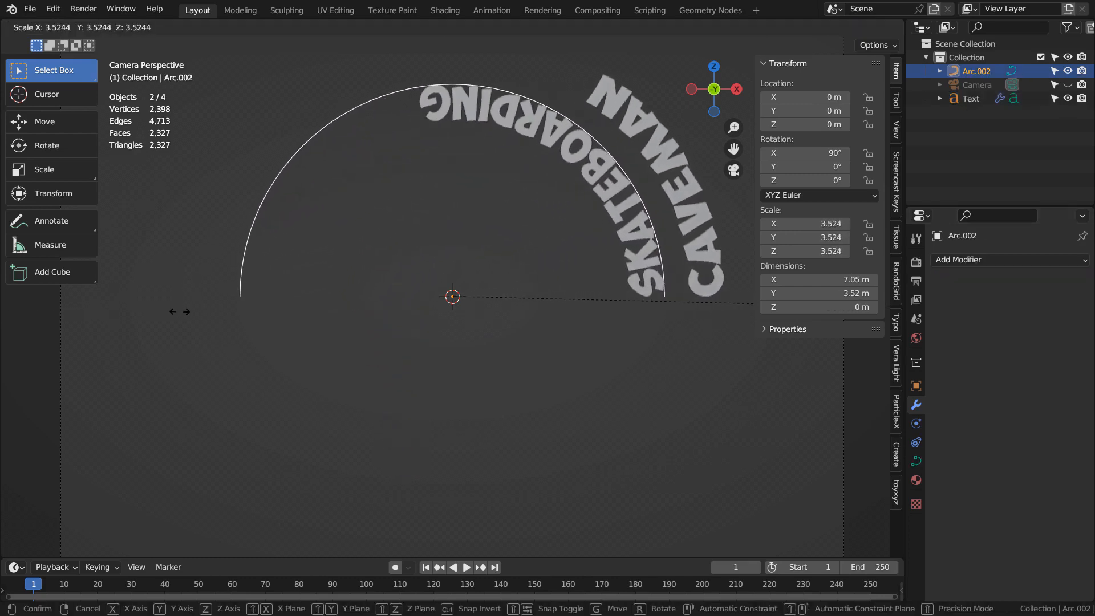
pyautogui.click(152, 319)
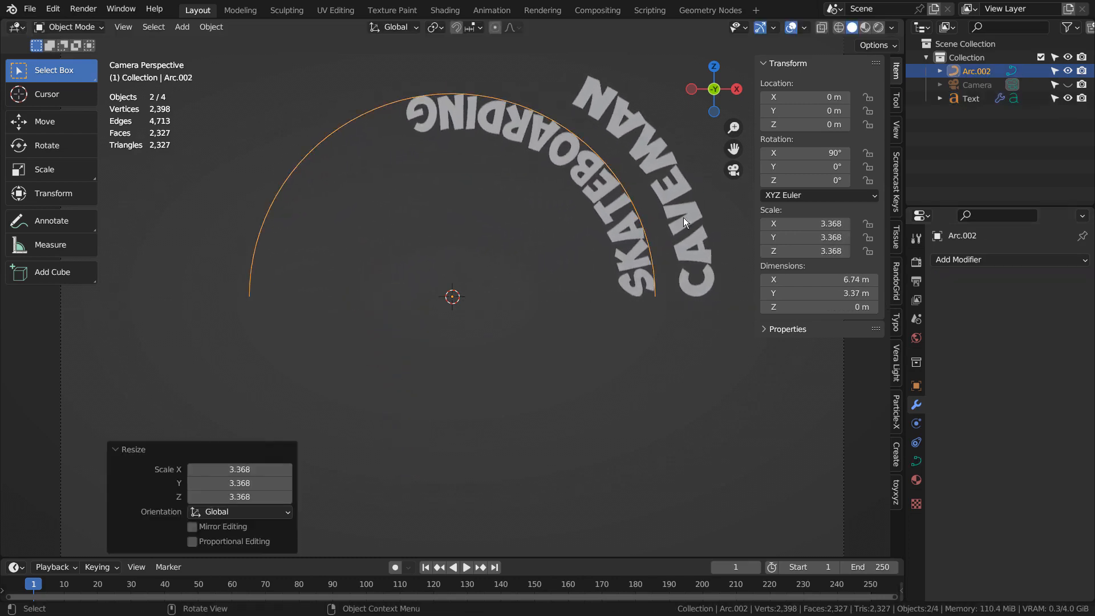
# Step: Set the curved text's horizontal paragraph alignment to Center
pyautogui.click(658, 189)
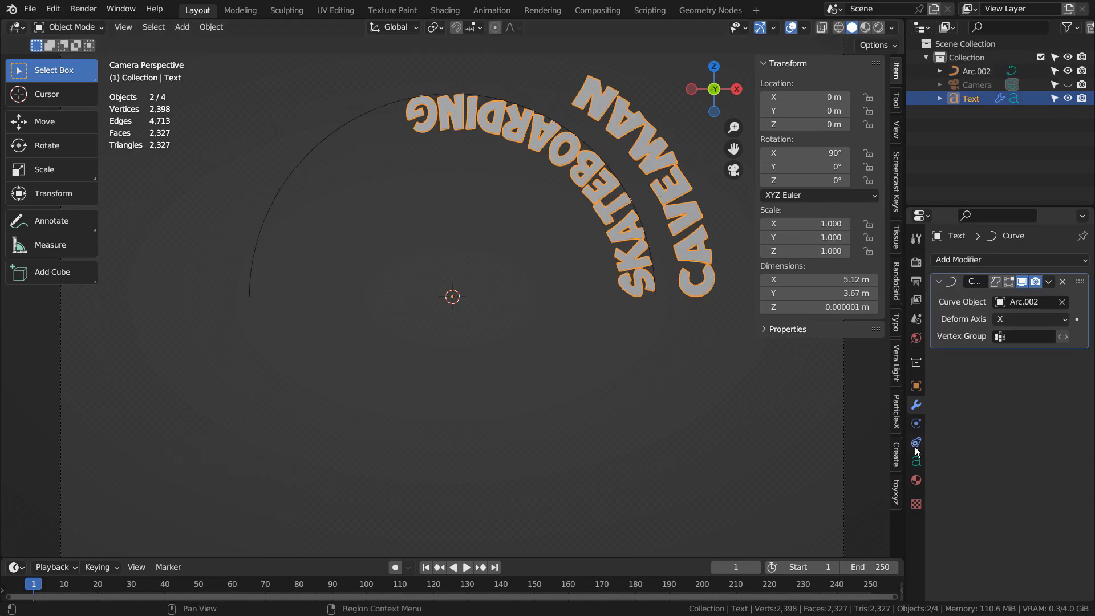
pyautogui.click(916, 462)
pyautogui.scroll(-10, 998, 444)
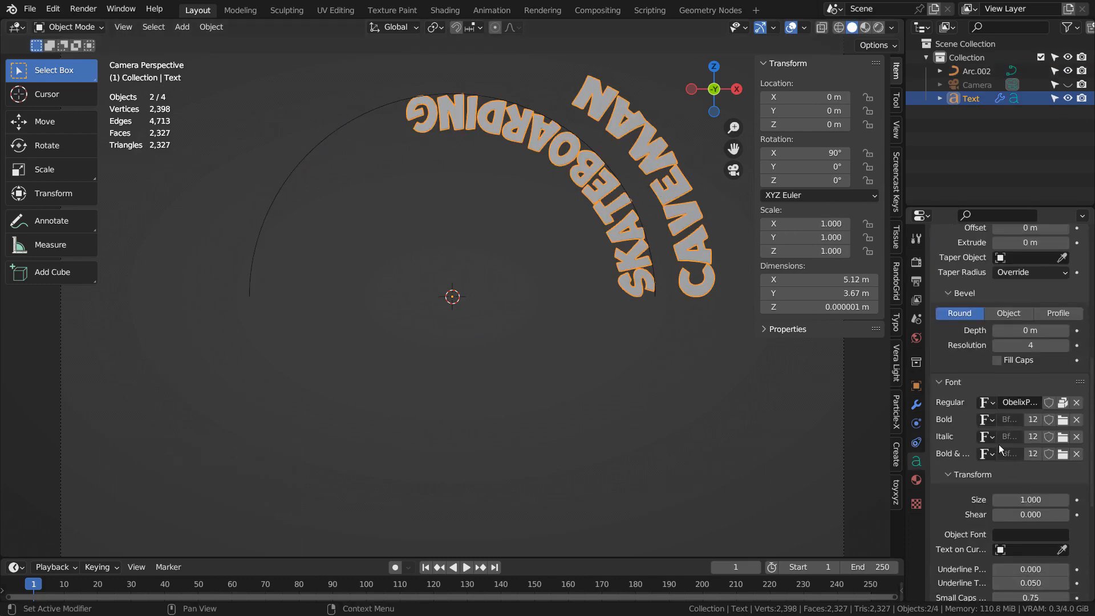
pyautogui.scroll(-6, 998, 444)
pyautogui.click(1025, 497)
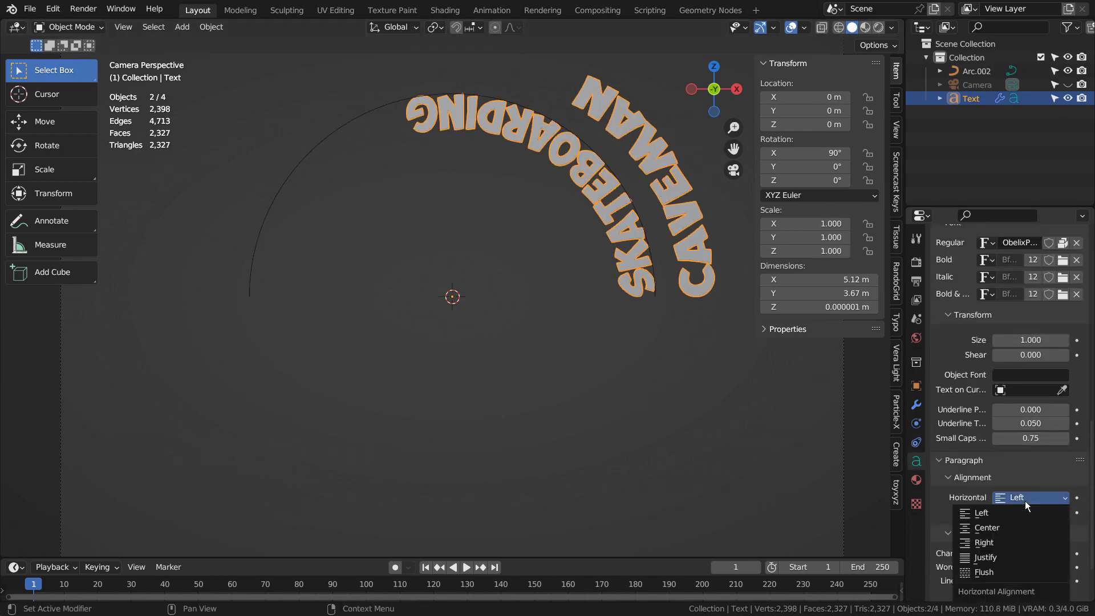
pyautogui.click(1018, 529)
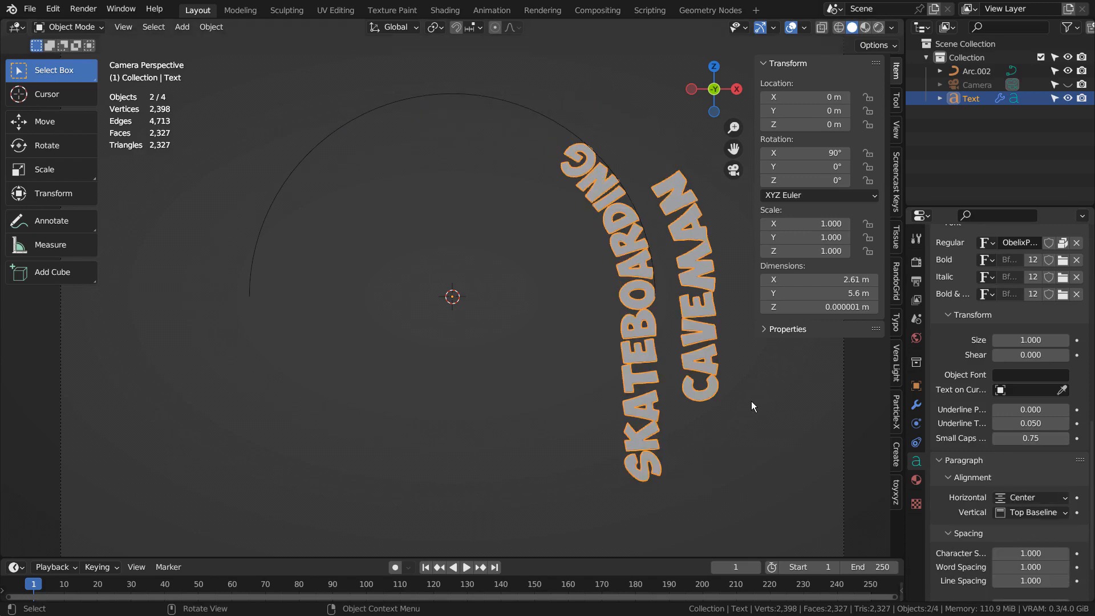
# Step: Switch the direction of the arc curve's segments so the text follows the outside of the bend
pyautogui.click(405, 98)
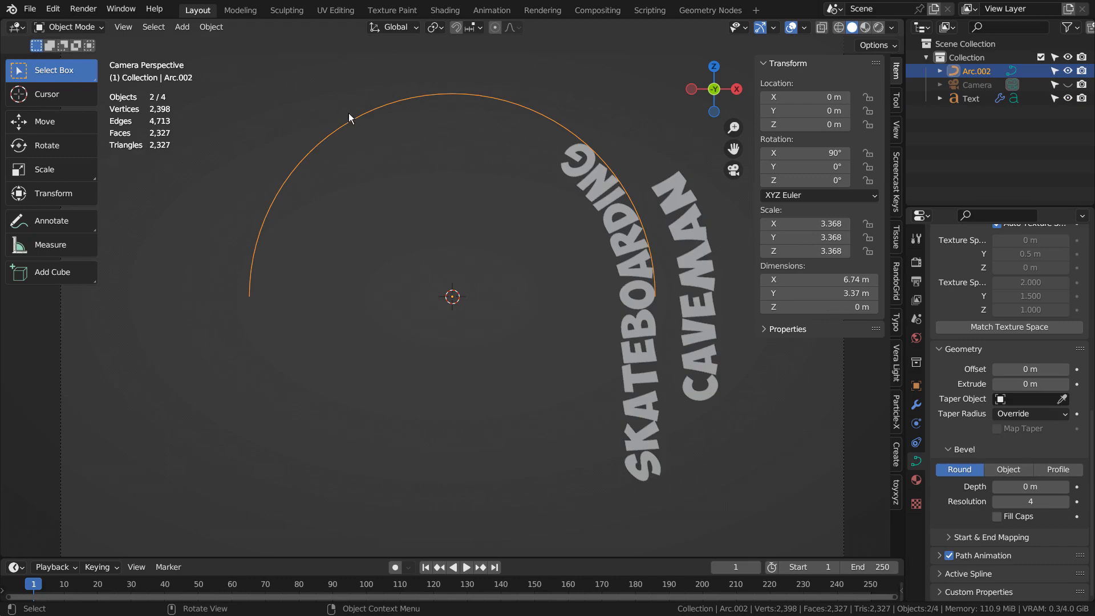
pyautogui.press('Tab')
pyautogui.click(310, 28)
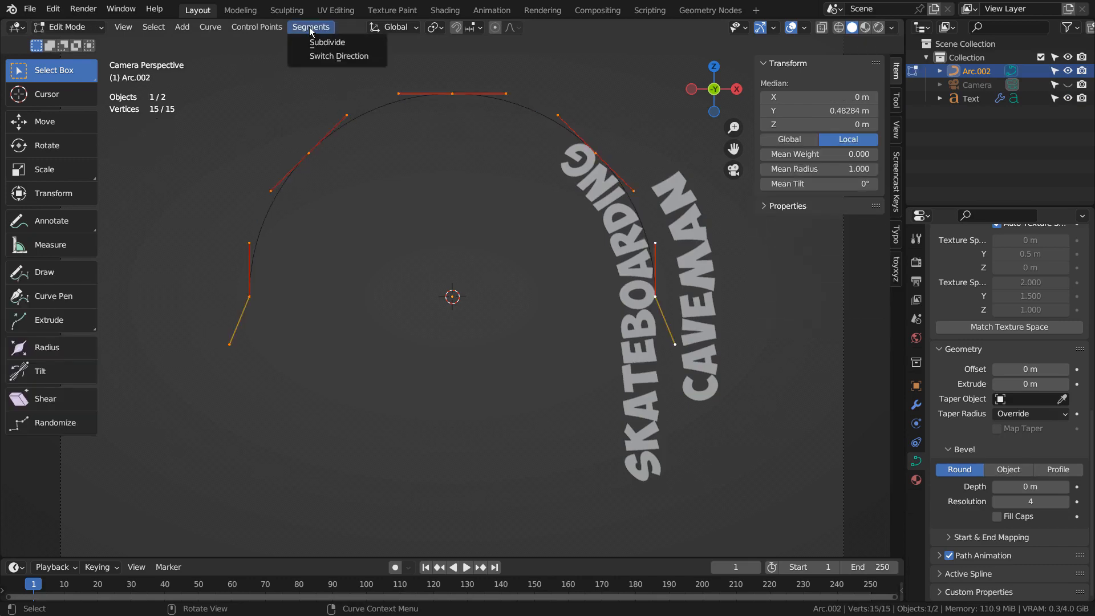
pyautogui.click(314, 56)
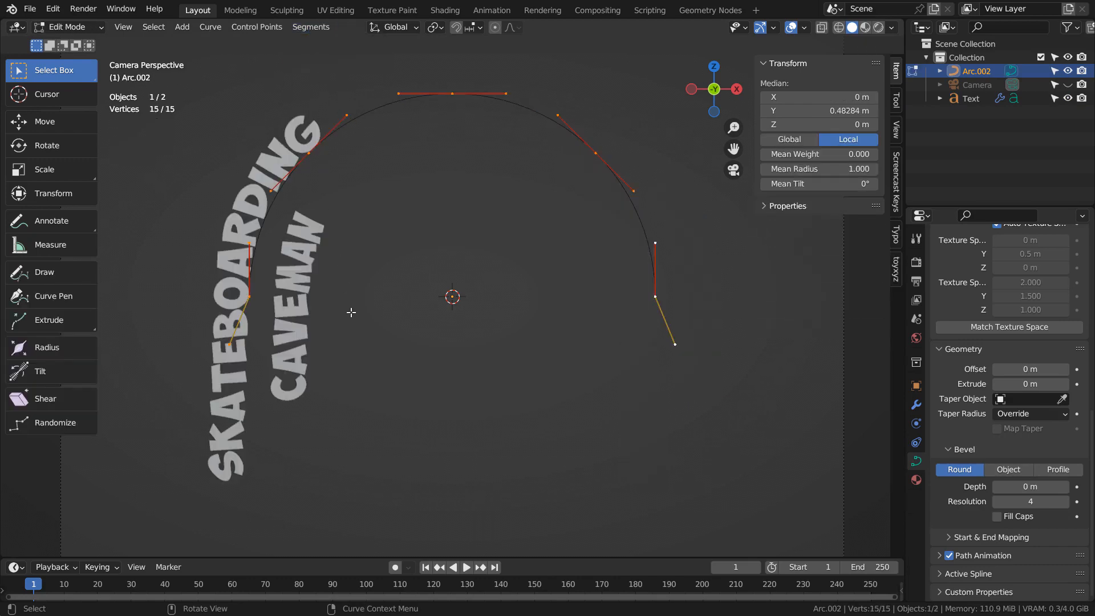
pyautogui.press('Tab')
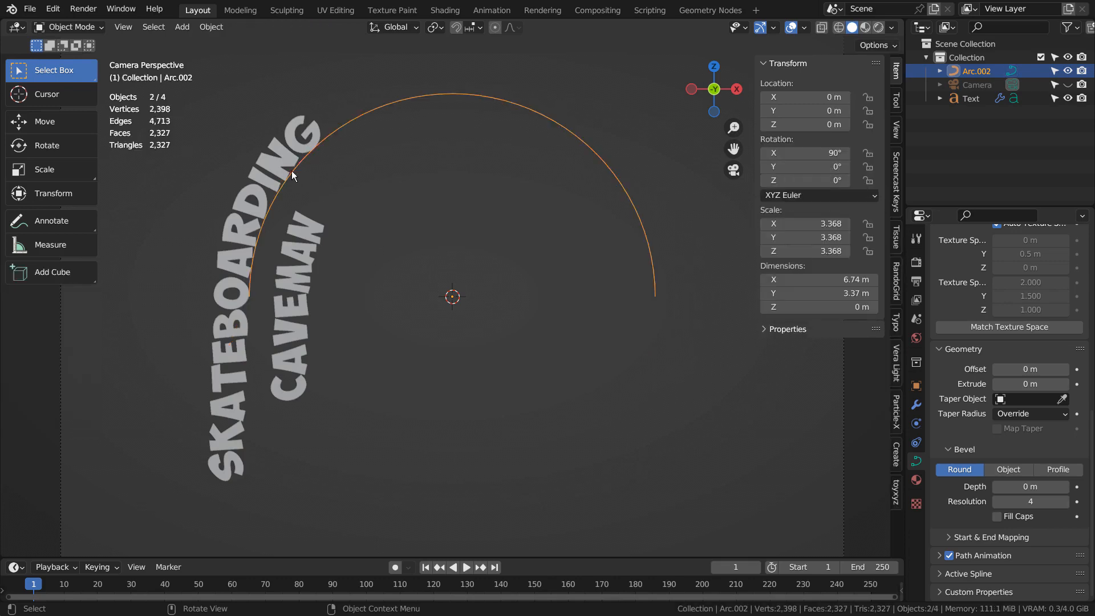
# Step: Move the text about 5.34 m along the X axis to centre it over the top of the arc
pyautogui.click(285, 165)
pyautogui.press('g')
pyautogui.press('x')
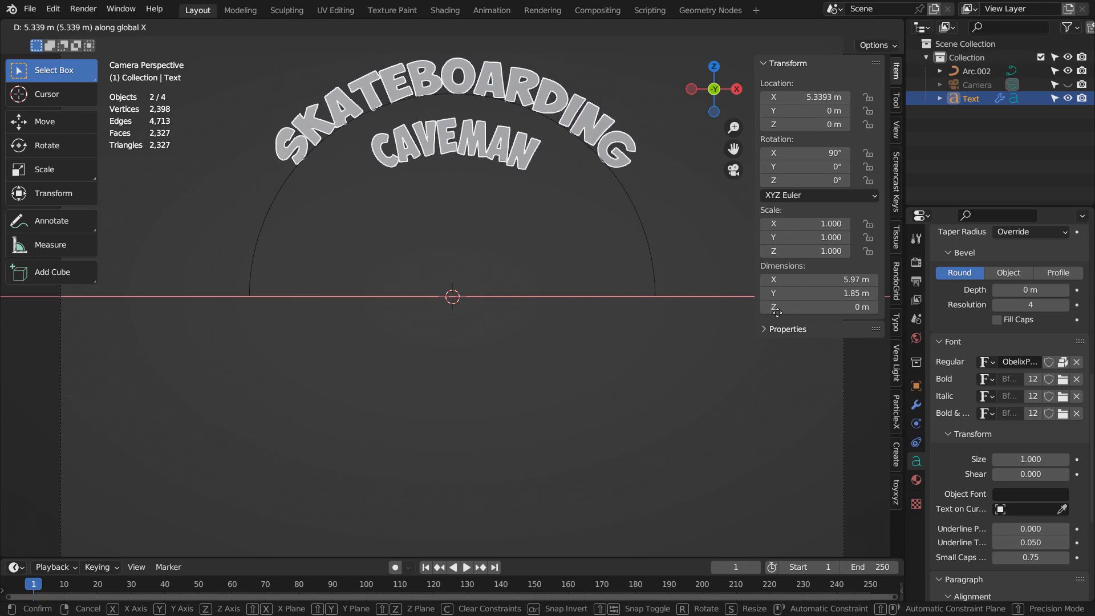
pyautogui.click(777, 313)
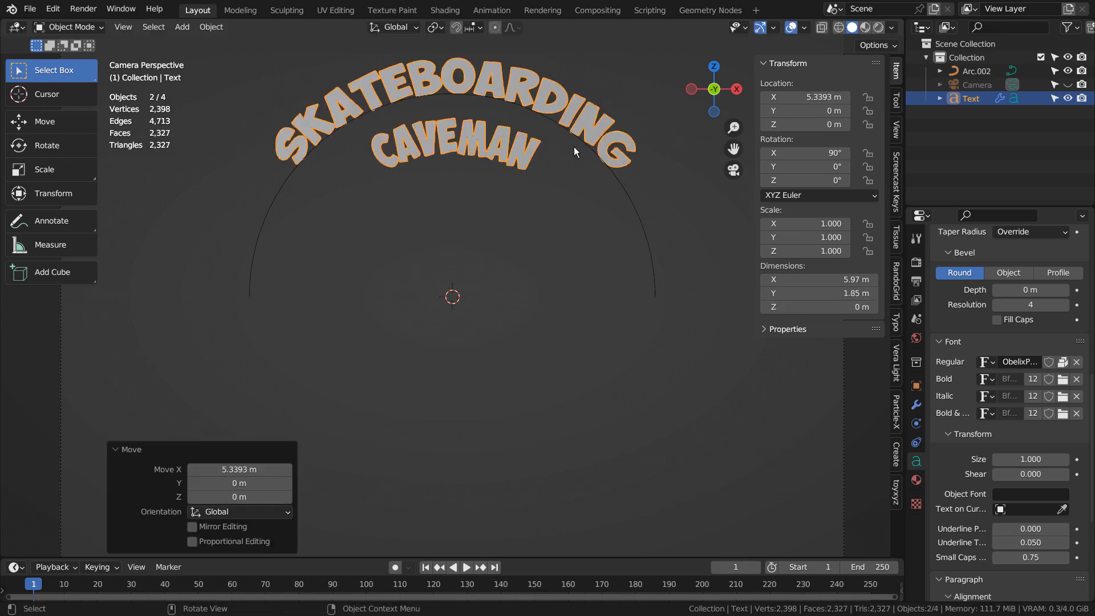
# Step: Scale the text and arc together by about 1.935 and reposition them in the upper part of the camera frame
pyautogui.scroll(-3, 617, 207)
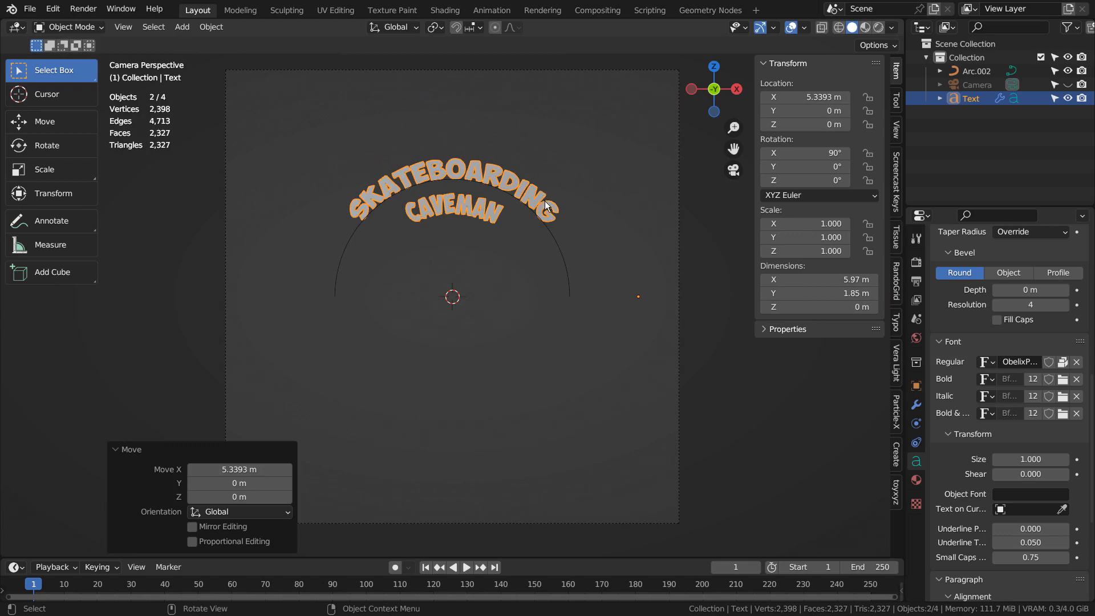
pyautogui.press('a')
pyautogui.press('s')
pyautogui.click(747, 381)
pyautogui.press('g')
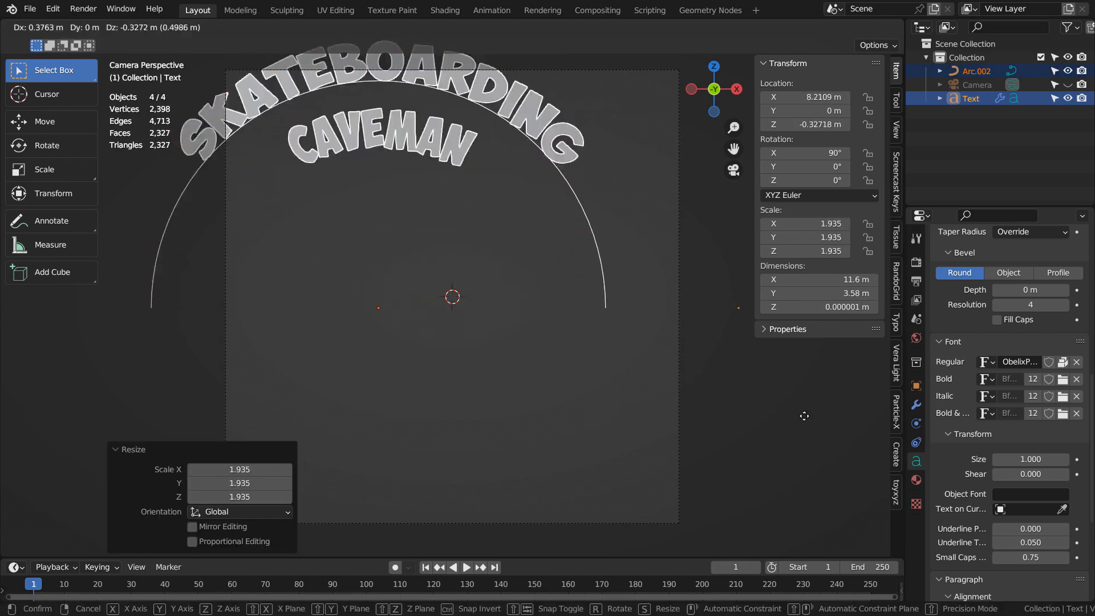
pyautogui.click(826, 447)
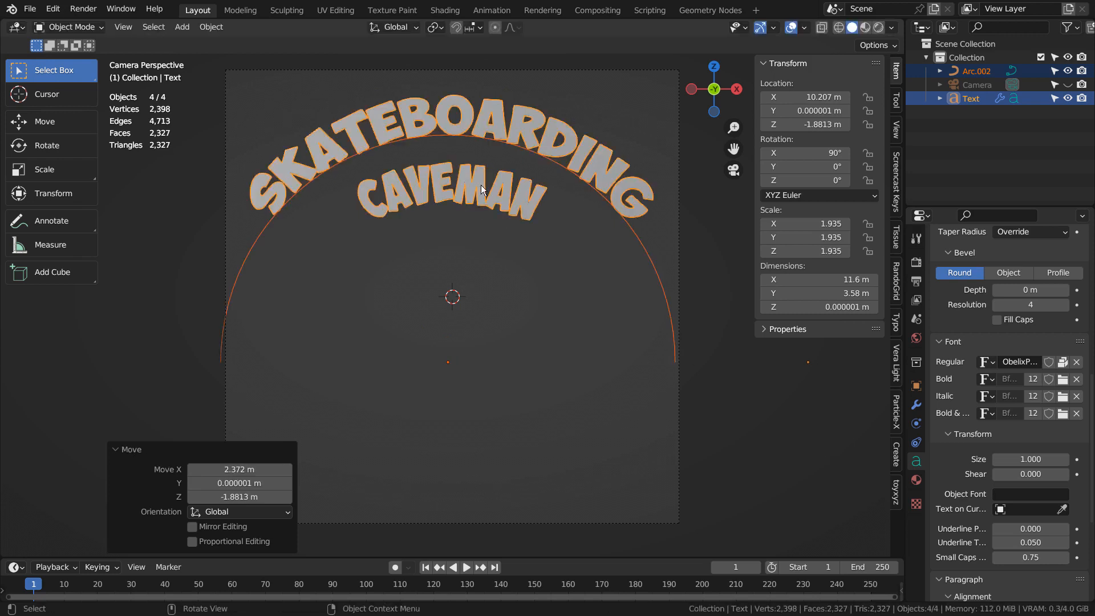
# Step: Switch the viewport to rendered shading and duplicate the curved text in place
pyautogui.click(575, 282)
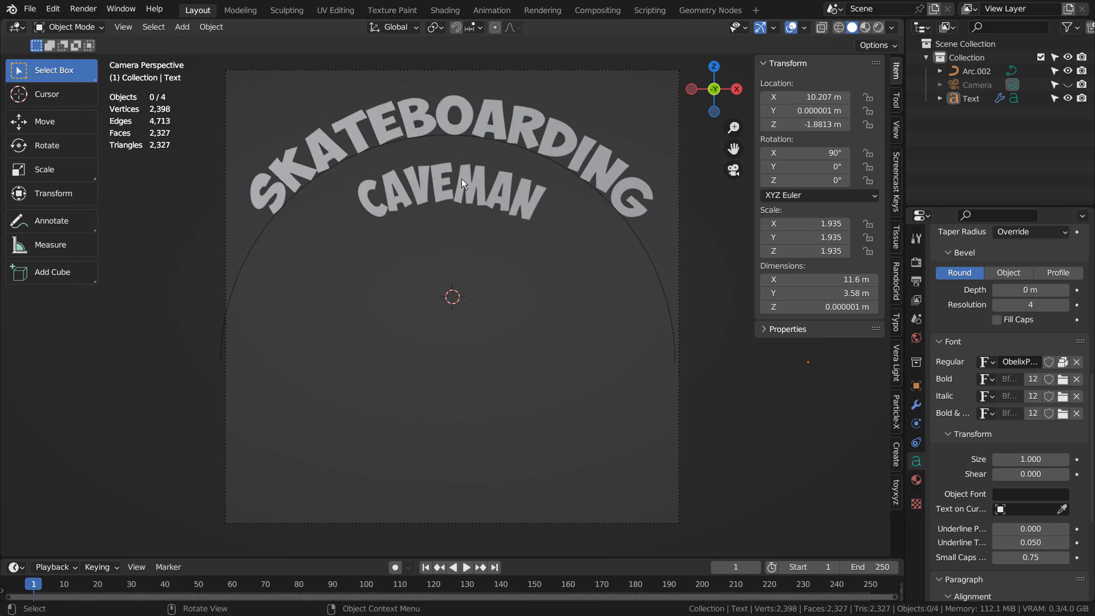
pyautogui.click(879, 27)
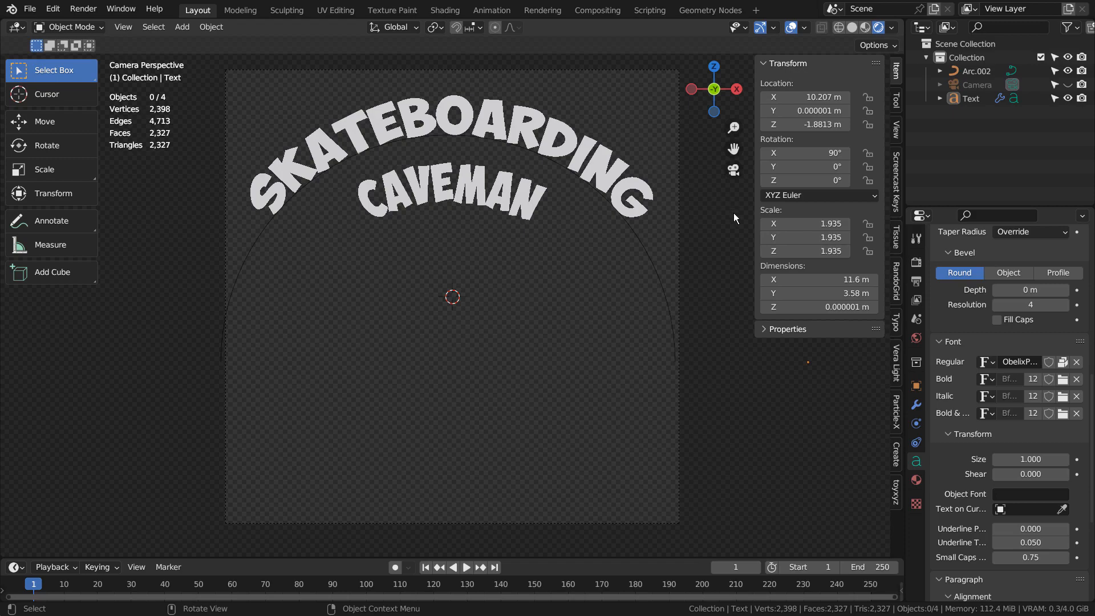
pyautogui.moveTo(645, 235); pyautogui.dragTo(495, 180, button='middle')
pyautogui.click(501, 188)
pyautogui.hotkey('shift', 'd')
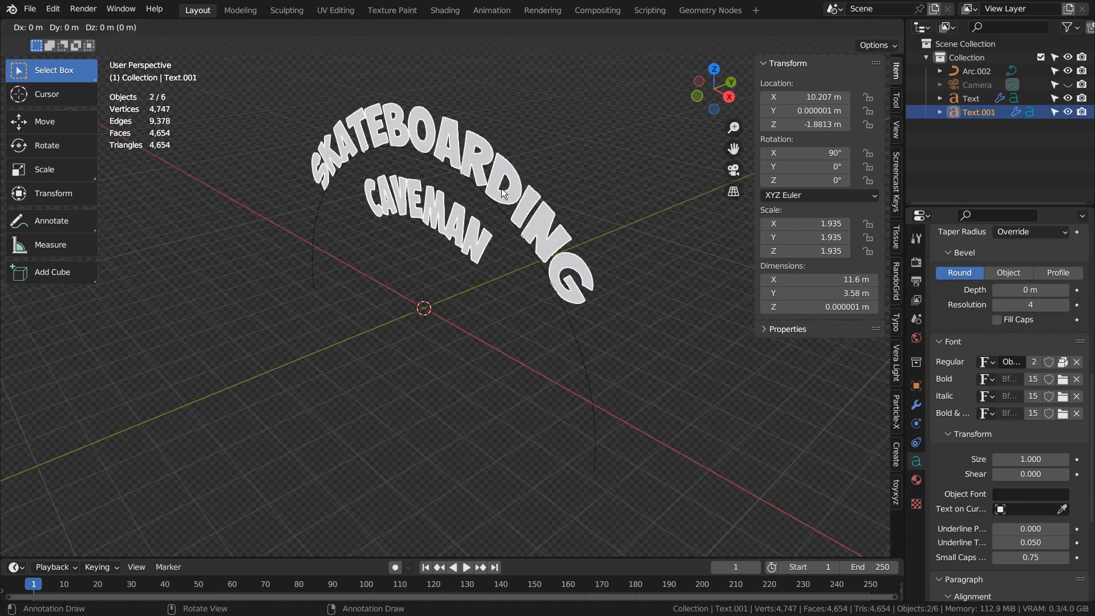
pyautogui.press('Escape')
pyautogui.click(897, 174)
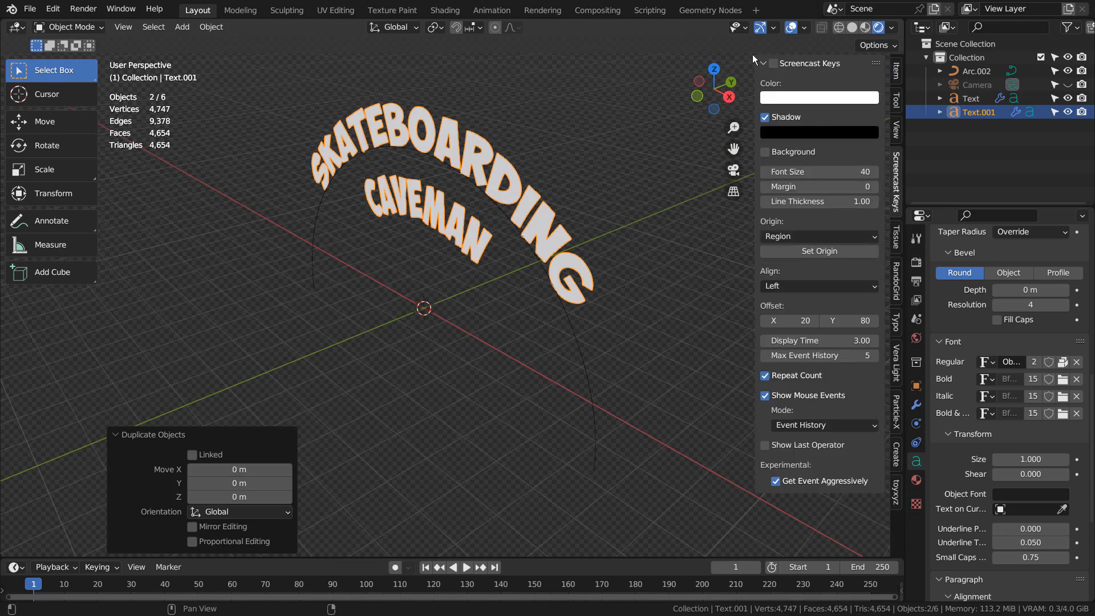
pyautogui.click(896, 69)
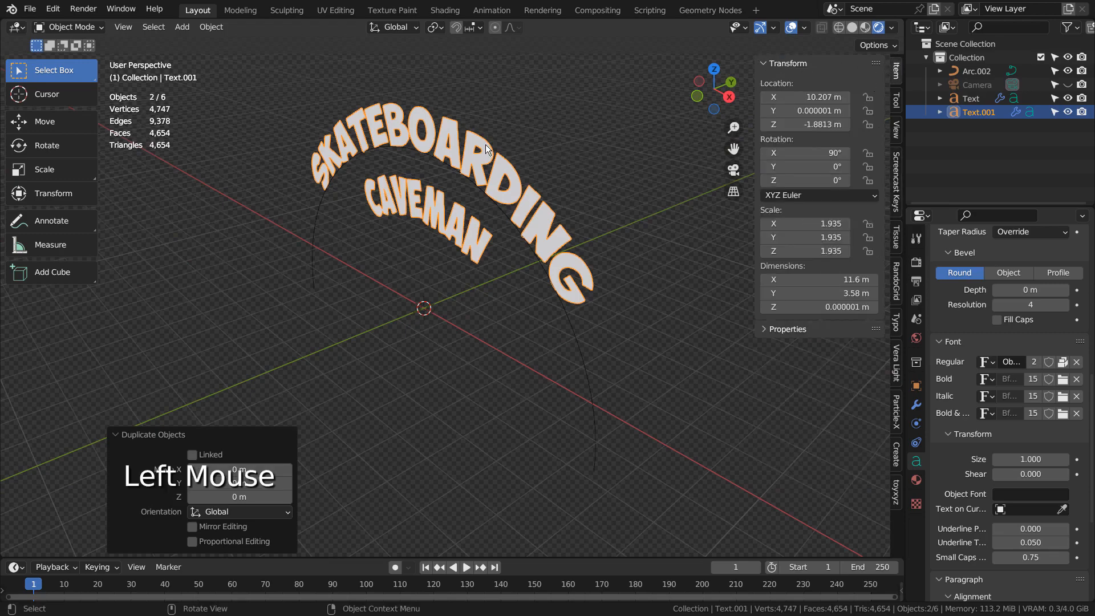
# Step: Add a new material to the duplicate text, Text.001
pyautogui.doubleClick(963, 112)
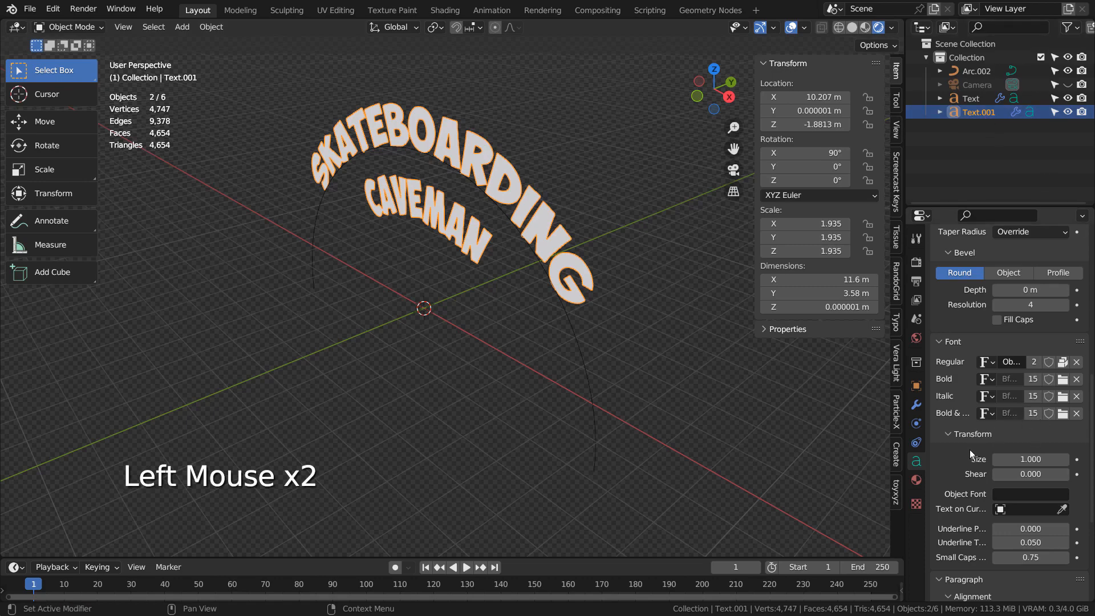
pyautogui.click(917, 480)
pyautogui.click(999, 317)
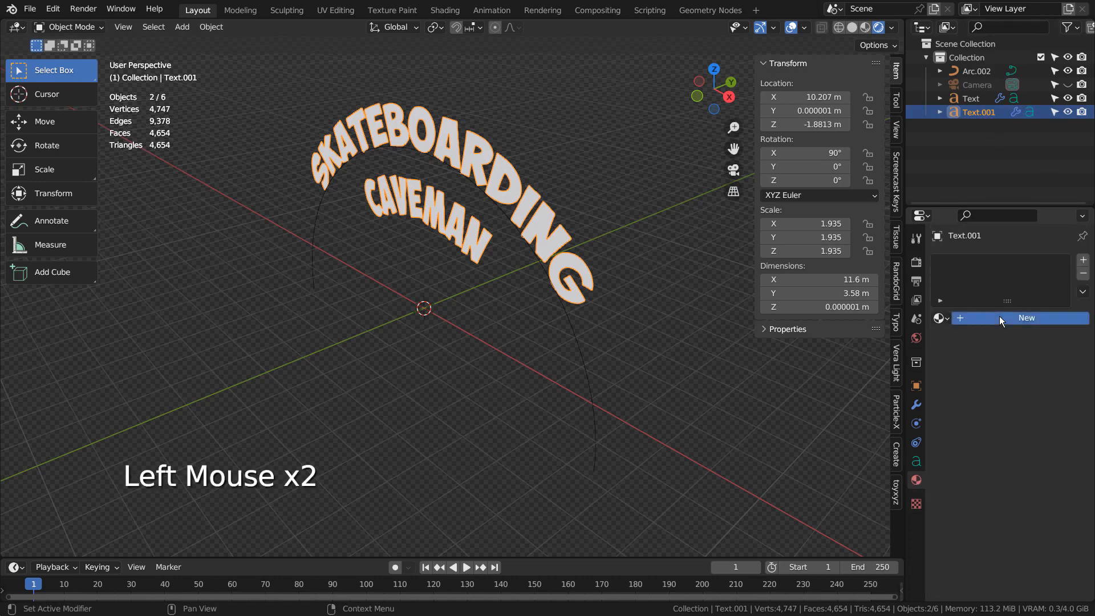
pyautogui.click(1022, 462)
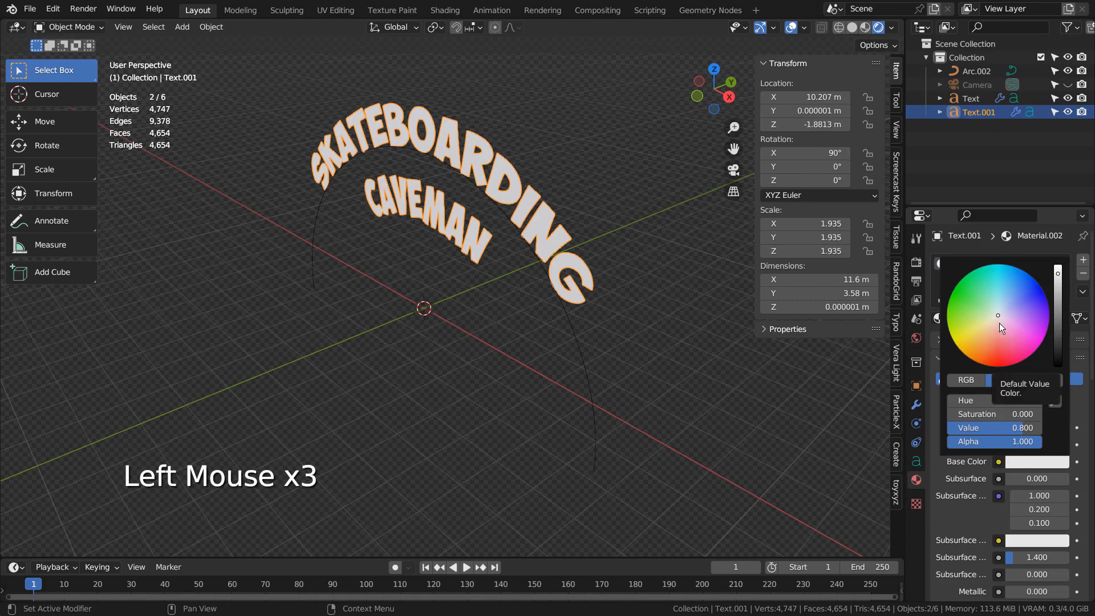
# Step: Give the original Text object a new material with an orange base color
pyautogui.click(969, 76)
pyautogui.click(974, 97)
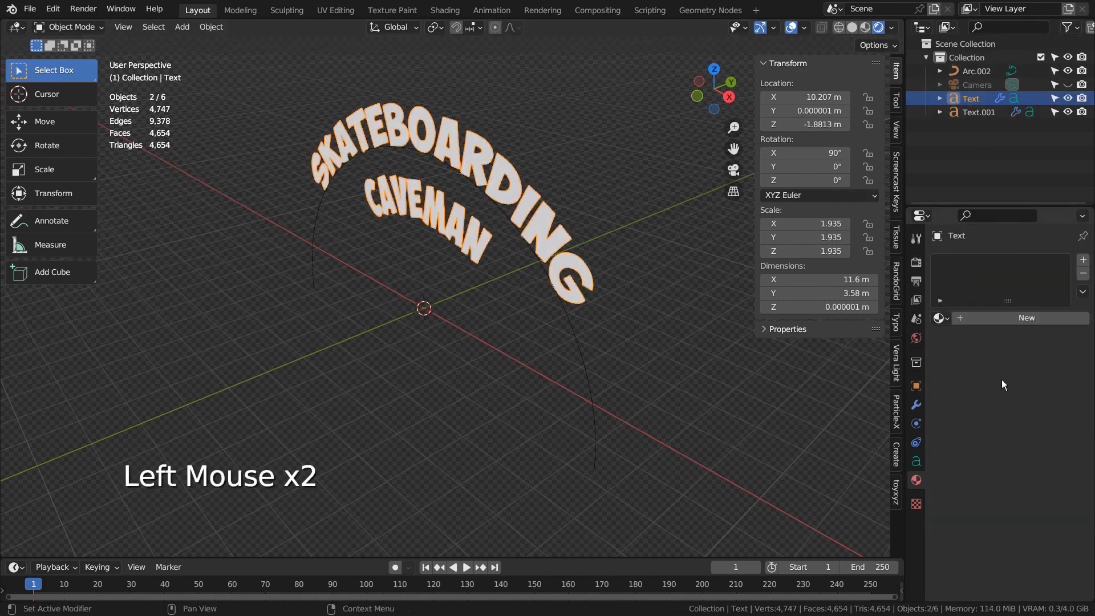
pyautogui.click(989, 320)
pyautogui.click(1035, 459)
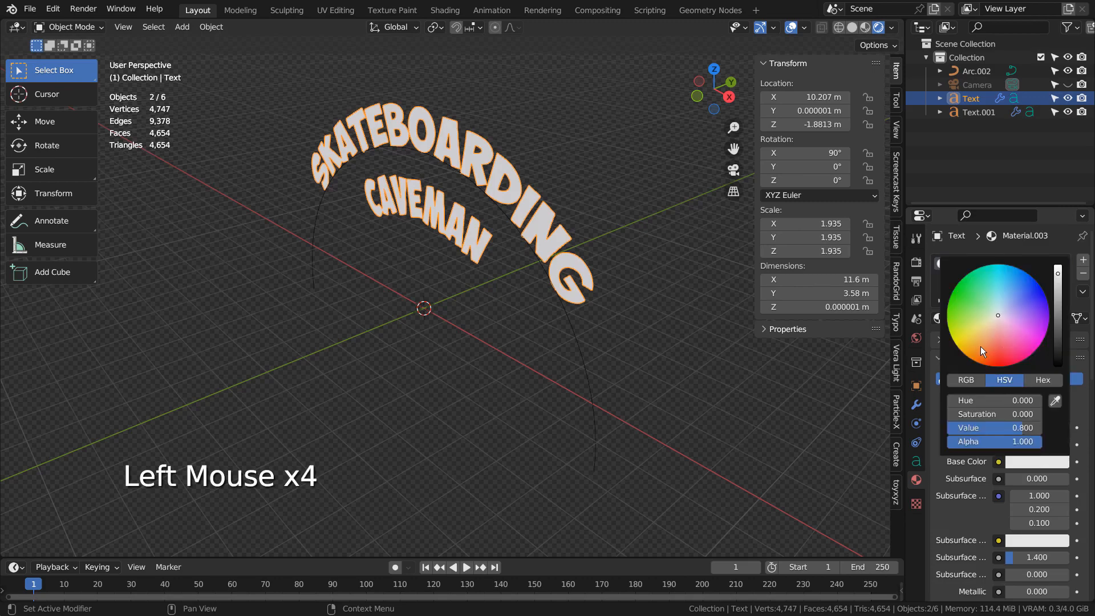
pyautogui.click(974, 350)
pyautogui.moveTo(974, 351); pyautogui.dragTo(973, 355)
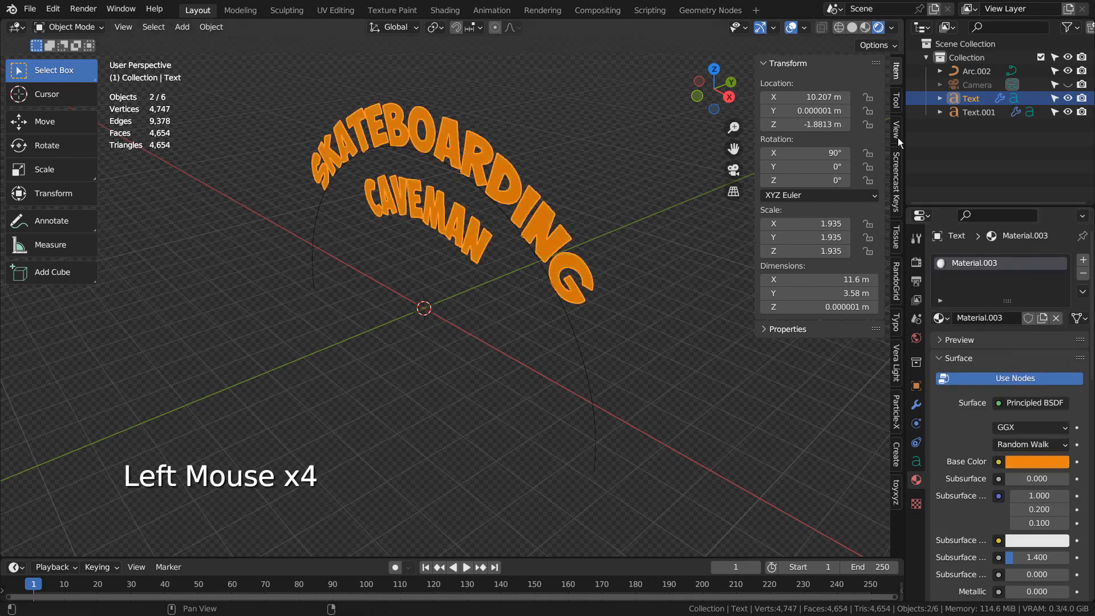
# Step: Set the base color of the duplicate text's material to pure white
pyautogui.click(967, 113)
pyautogui.click(969, 119)
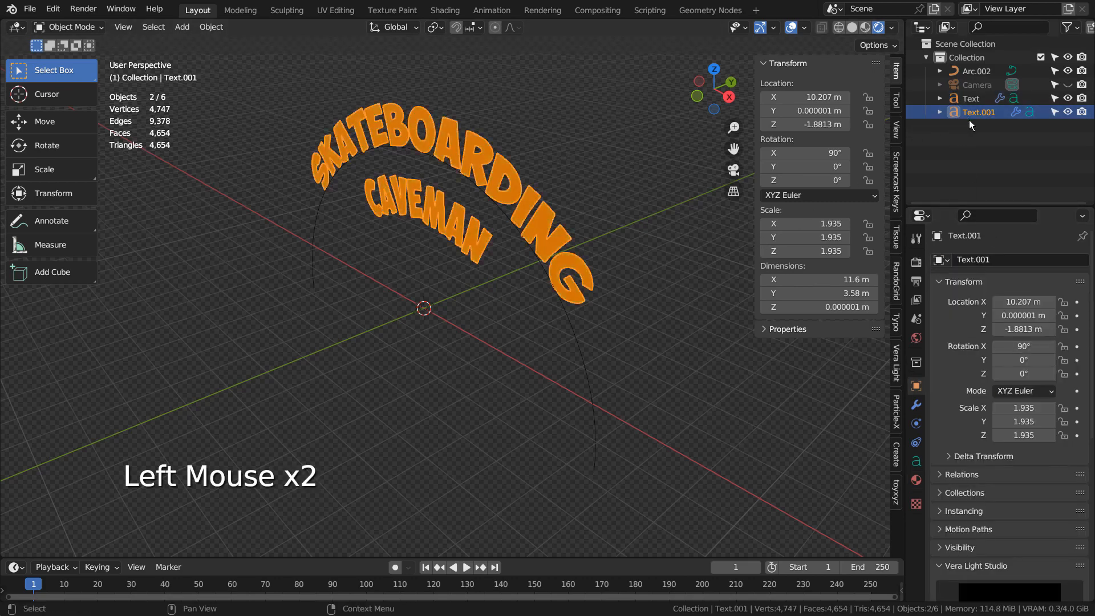
pyautogui.click(969, 118)
pyautogui.click(916, 480)
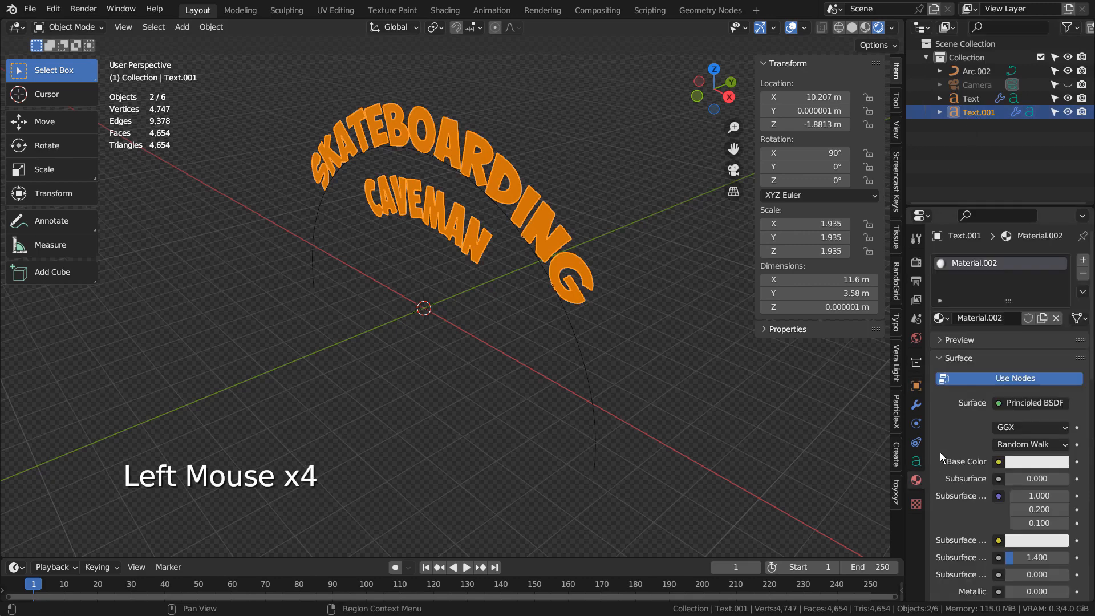
pyautogui.click(1024, 461)
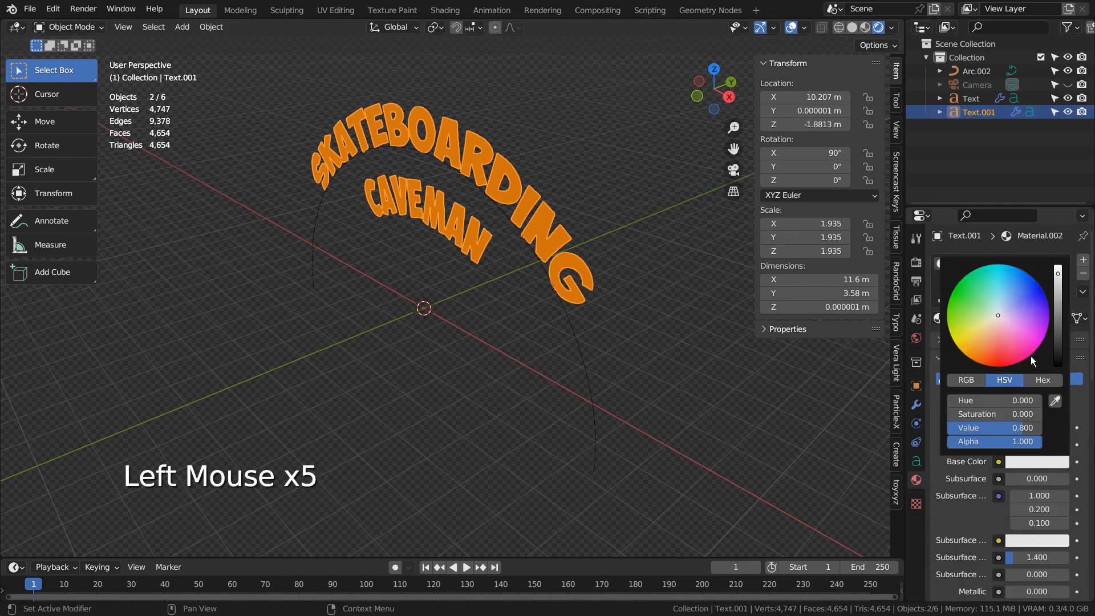
pyautogui.click(673, 437)
pyautogui.click(966, 118)
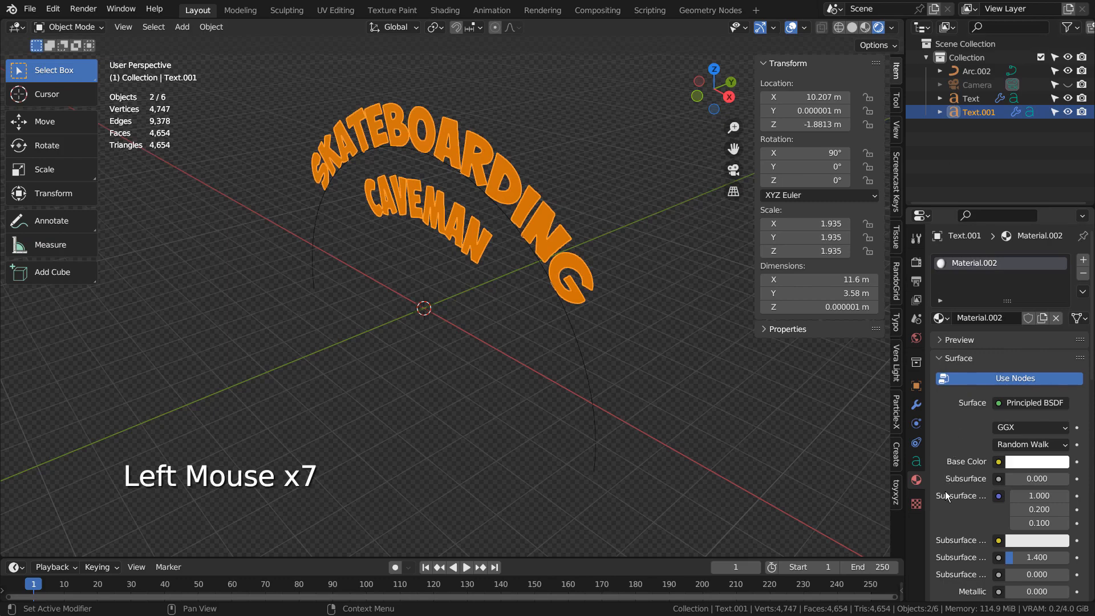
# Step: Set a round bevel depth of 0.012 m on the duplicate text to form a white outline
pyautogui.click(916, 462)
pyautogui.scroll(-3, 951, 450)
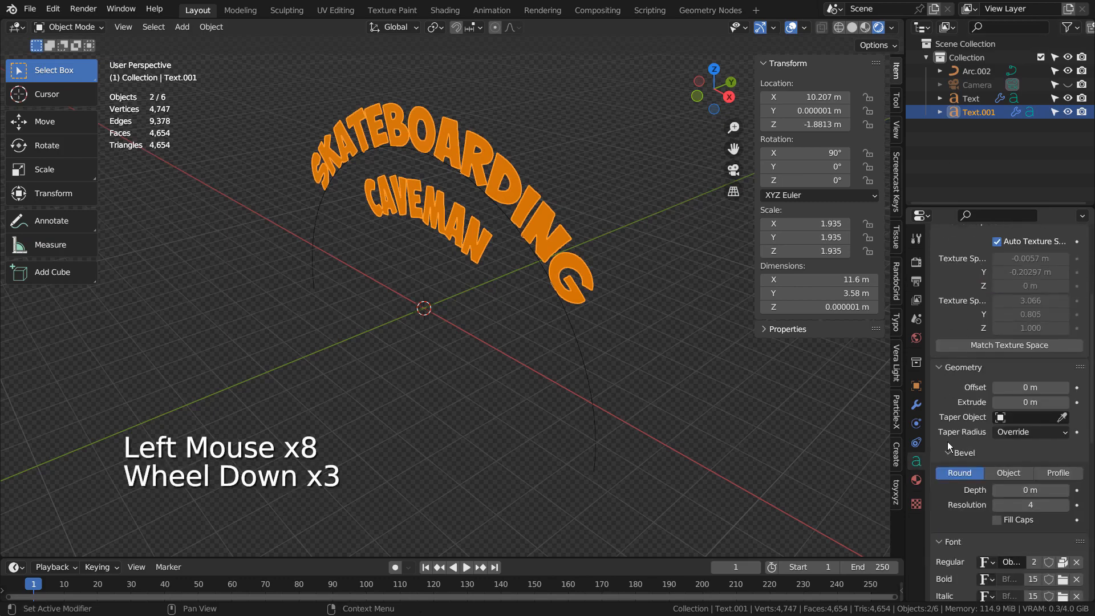
pyautogui.scroll(-2, 949, 446)
pyautogui.keyDown('shift'); pyautogui.click(1031, 421); pyautogui.keyUp('shift')
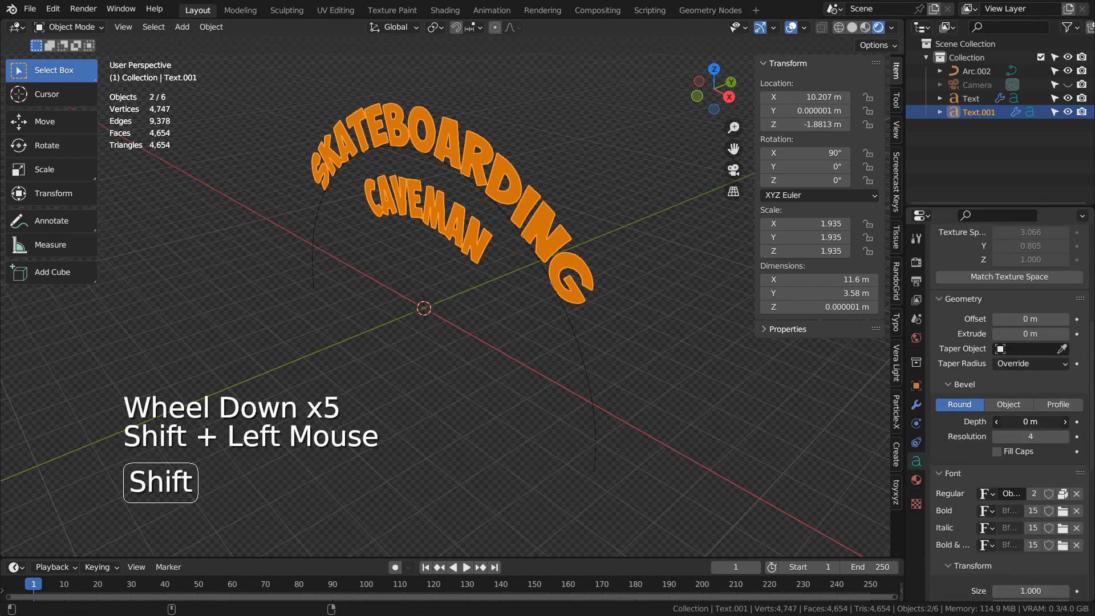
pyautogui.moveTo(1031, 421)
pyautogui.keyDown('shift'); pyautogui.mouseDown()
pyautogui.moveTo(1056, 421)
pyautogui.moveTo(1032, 421)
pyautogui.moveTo(1046, 421)
pyautogui.mouseUp(); pyautogui.keyUp('shift')
# Step: Move the white duplicate text about 0.03 m along the Y axis, behind the orange text
pyautogui.press('g')
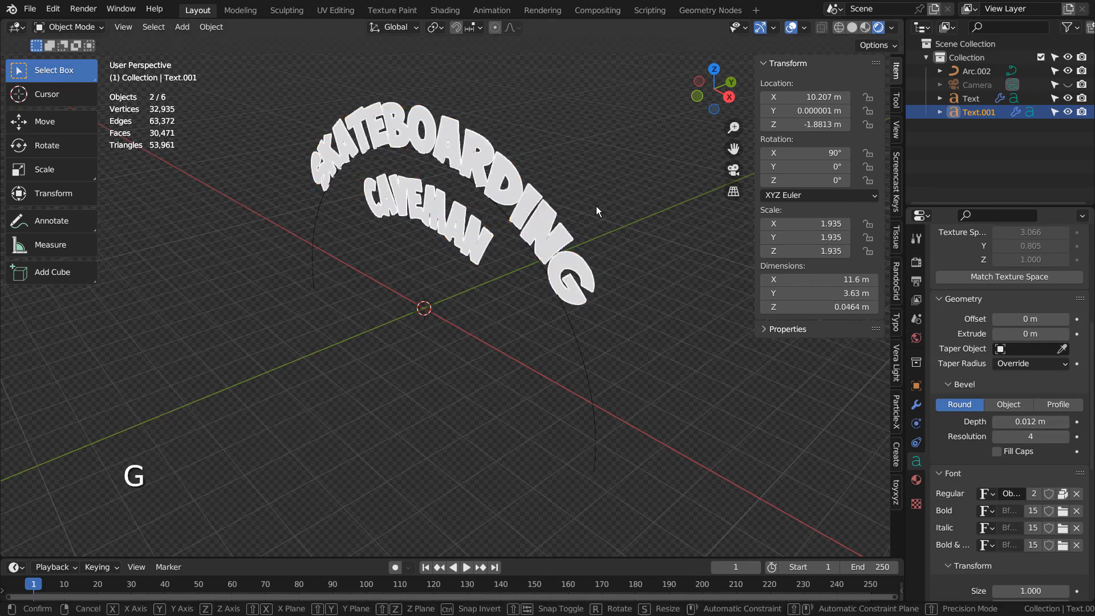
pyautogui.press('y')
pyautogui.click(597, 206)
# Step: Thicken the white duplicate text with an extrude of 0.041 m and an offset of 0.013 m
pyautogui.moveTo(562, 360); pyautogui.dragTo(611, 329, button='middle')
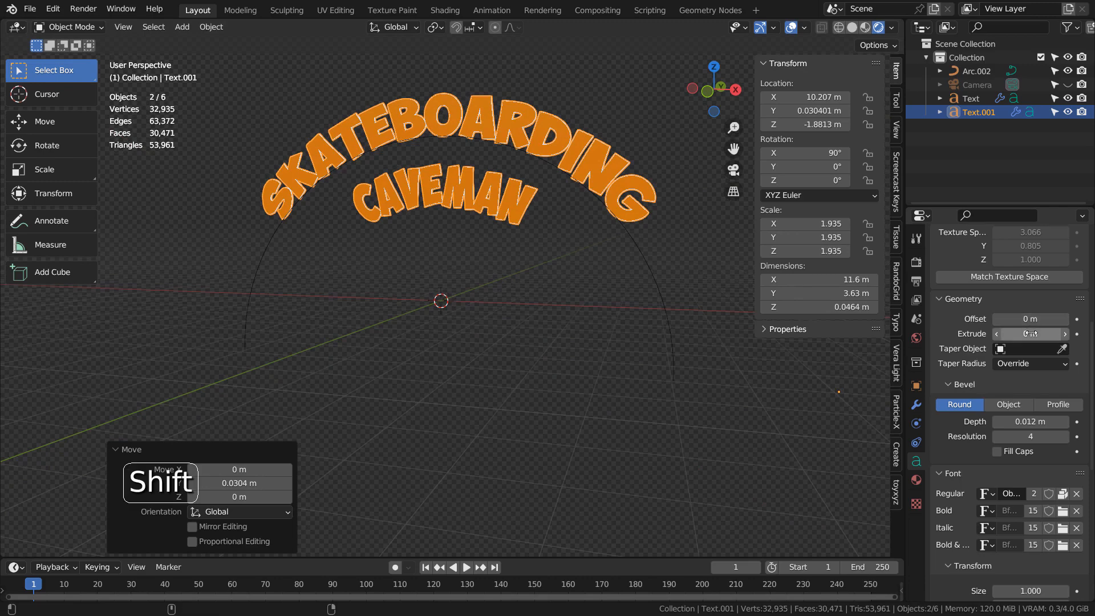
pyautogui.moveTo(1030, 333)
pyautogui.keyDown('shift'); pyautogui.mouseDown()
pyautogui.moveTo(1061, 334)
pyautogui.moveTo(1039, 319)
pyautogui.mouseUp(); pyautogui.keyUp('shift')
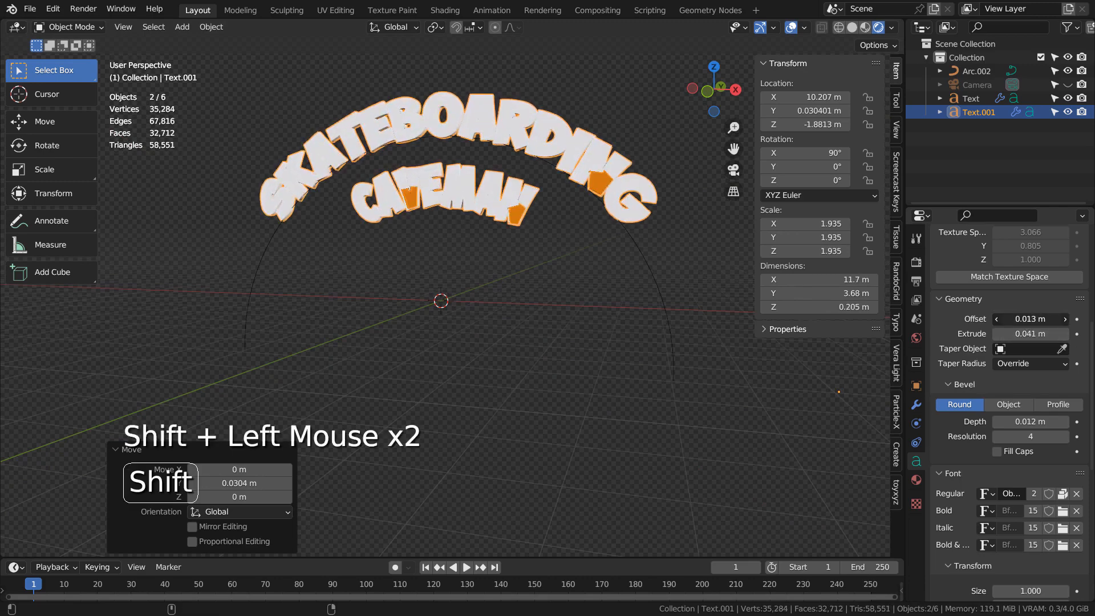
# Step: Move the thickened white text back about another 0.10 m along the Y axis and view it through the camera
pyautogui.moveTo(662, 258); pyautogui.dragTo(600, 295, button='middle')
pyautogui.press('g')
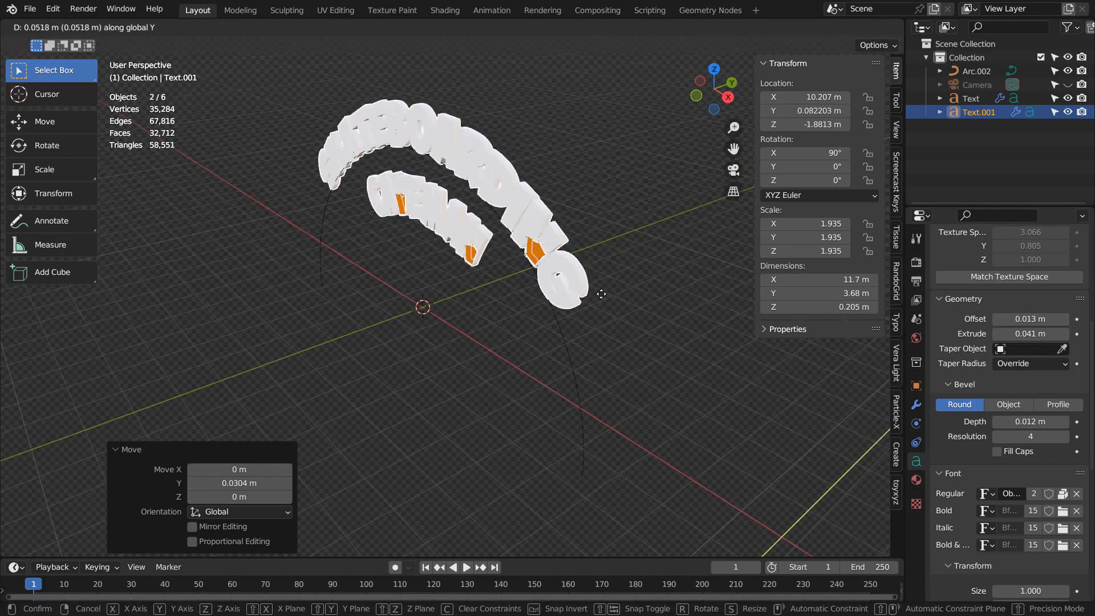
pyautogui.click(598, 296)
pyautogui.press('KP_0')
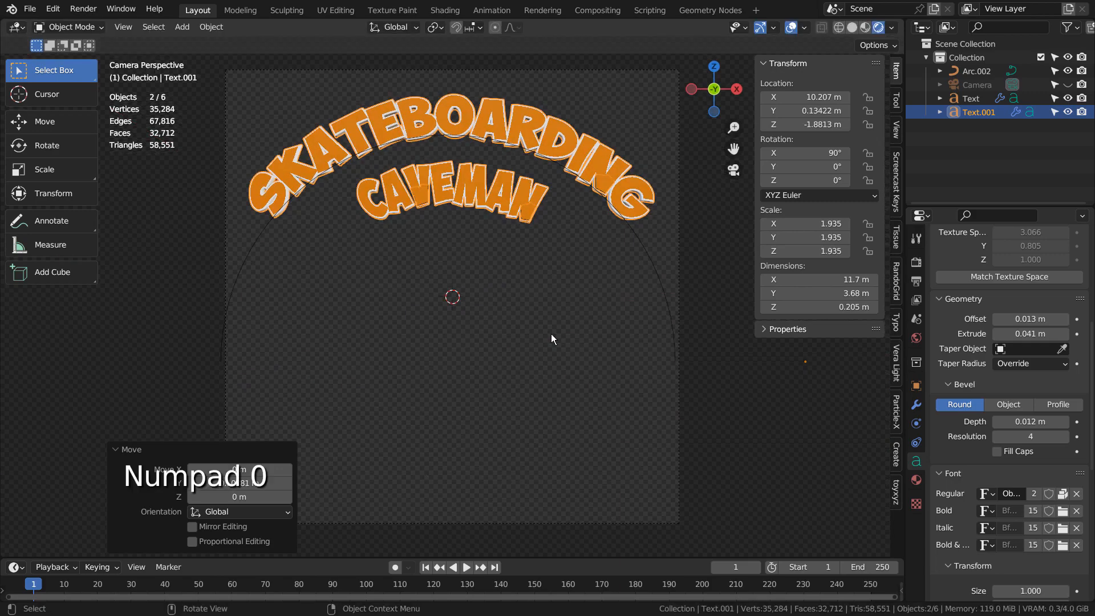
# Step: Move the white outline text about 3.84 m forward along the Y axis, in front of the orange text, and switch the viewport to solid shading
pyautogui.click(521, 323)
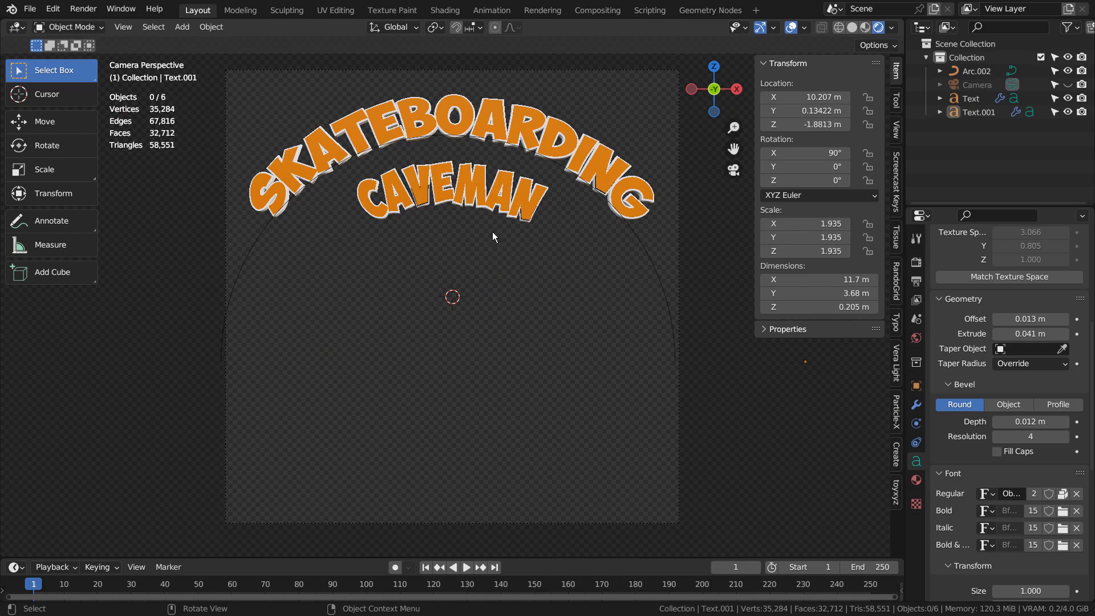
pyautogui.moveTo(493, 237); pyautogui.dragTo(445, 293, button='middle')
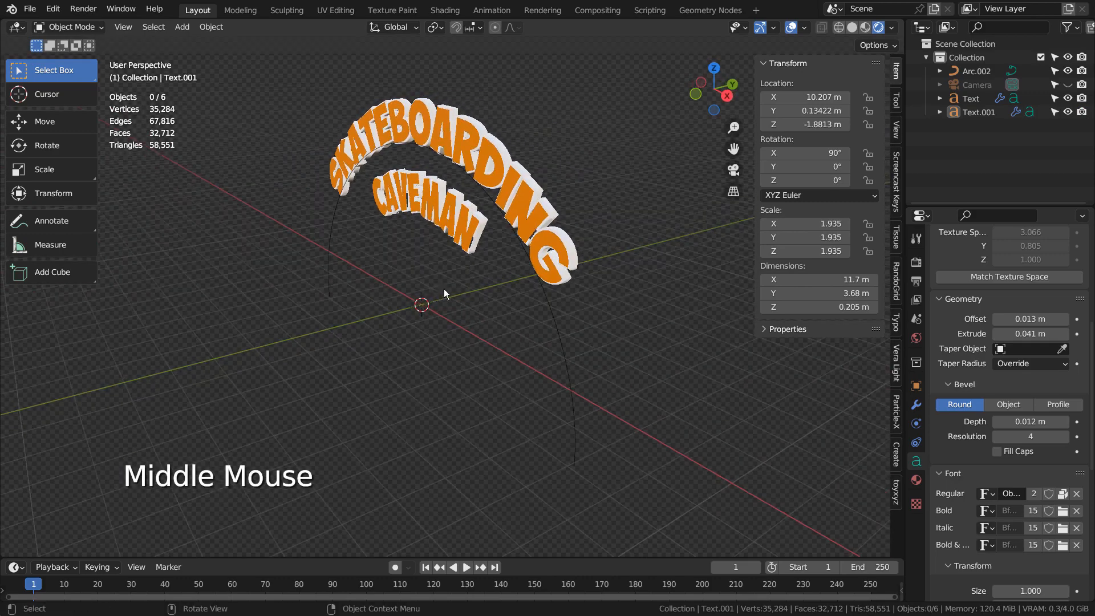
pyautogui.click(484, 235)
pyautogui.press('g')
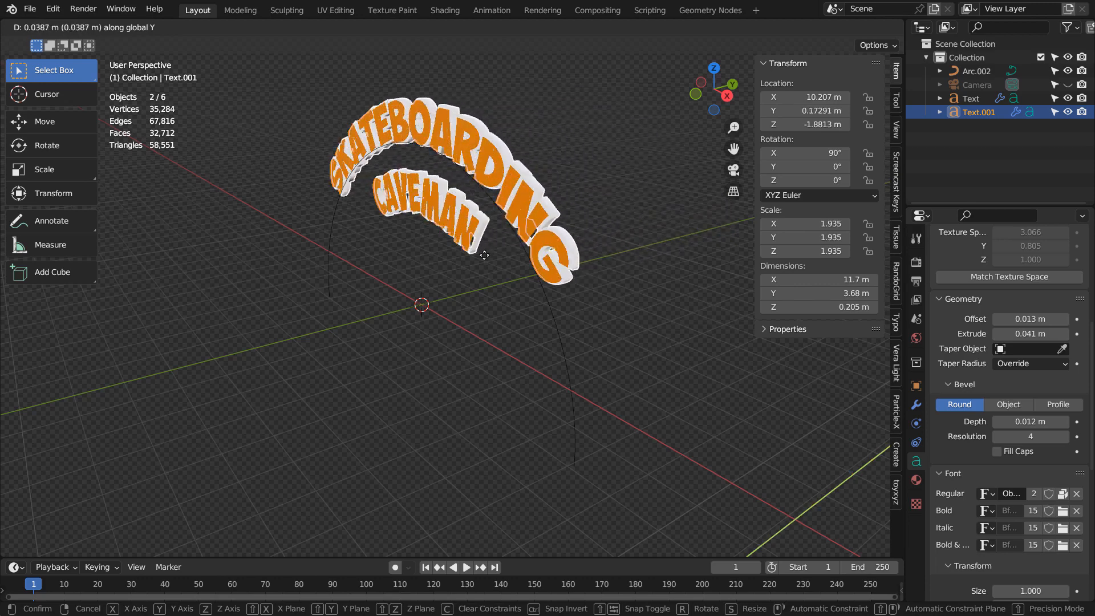
pyautogui.click(297, 291)
pyautogui.click(853, 28)
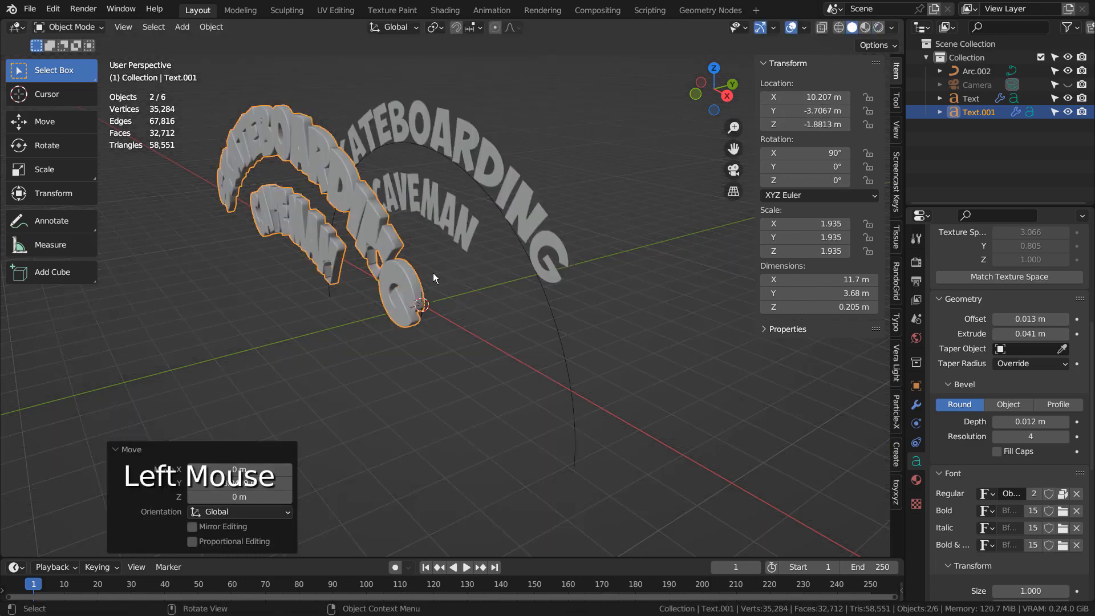
pyautogui.moveTo(434, 277); pyautogui.dragTo(527, 376, button='middle')
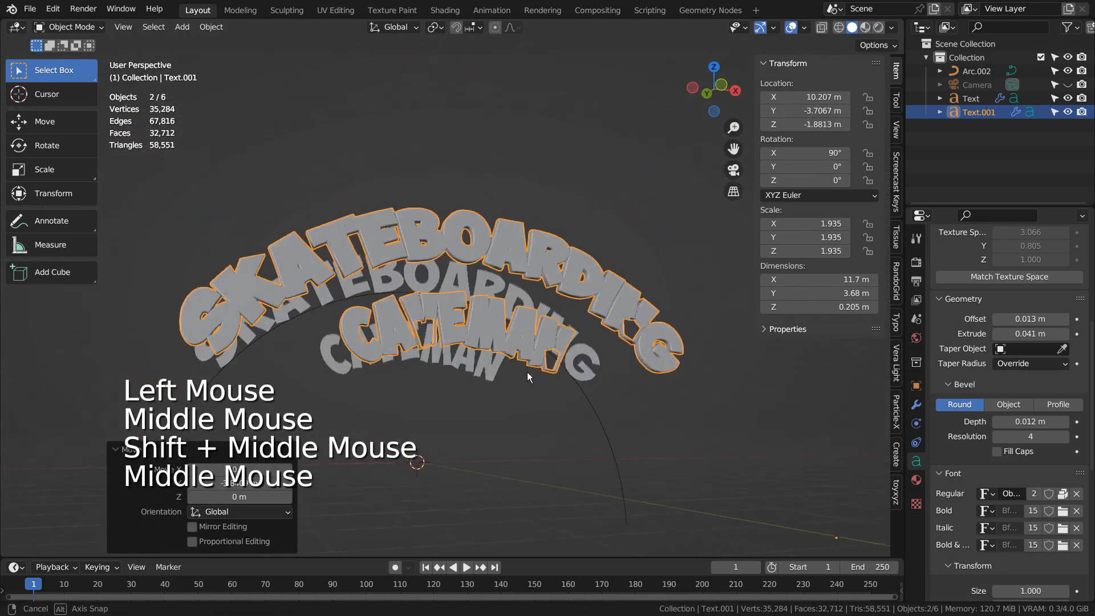
pyautogui.scroll(3, 527, 372)
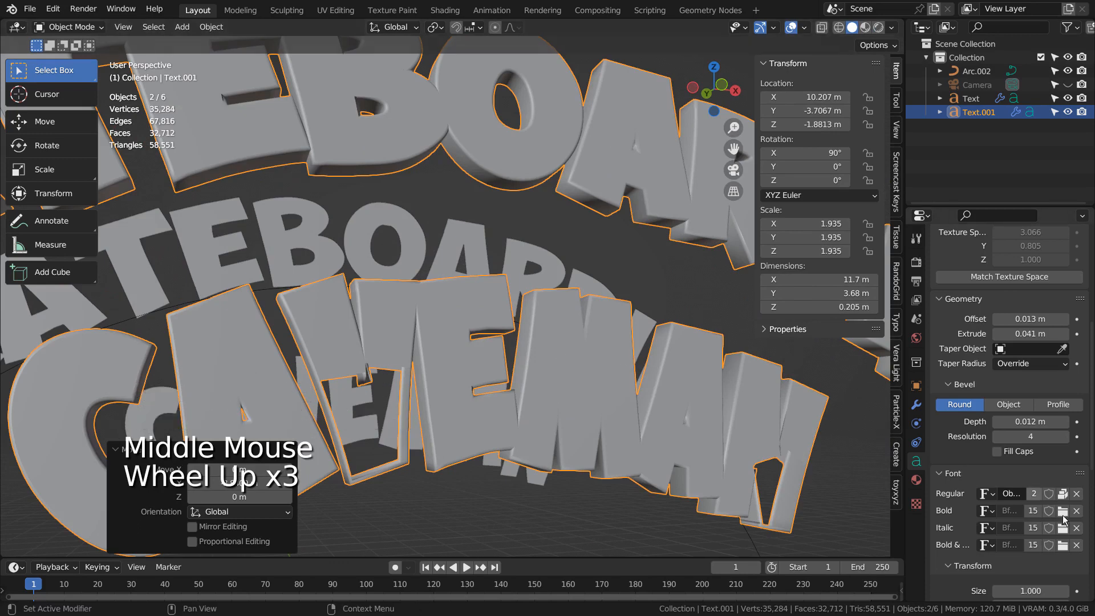
# Step: Set the white outline text's offset to 0.007 m, keeping its bevel depth at 0.012 m
pyautogui.keyDown('shift'); pyautogui.click(1033, 421); pyautogui.keyUp('shift')
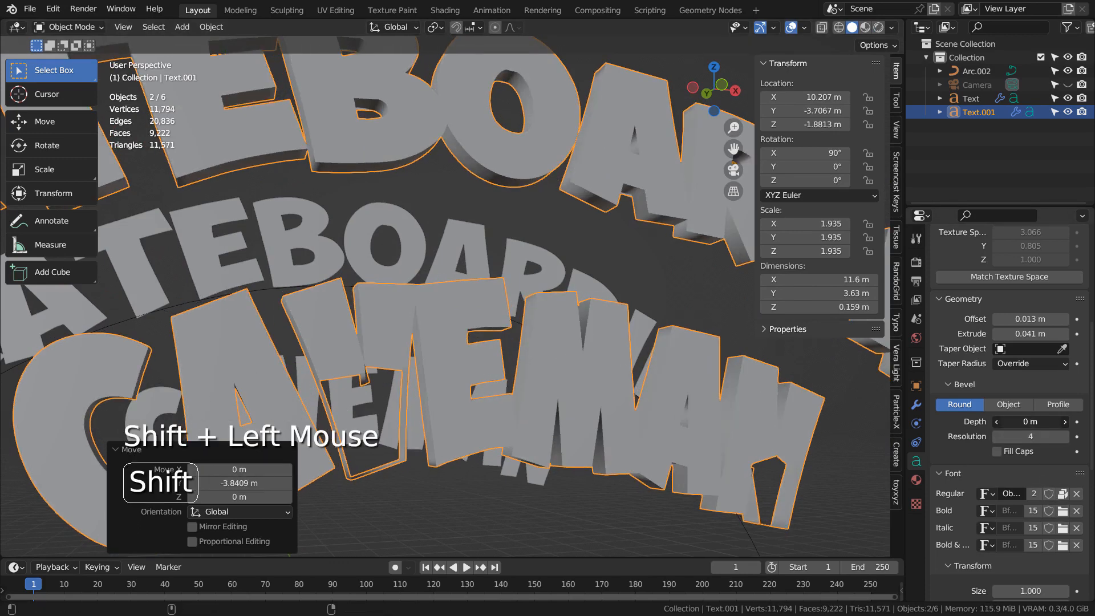
pyautogui.hotkey('ctrl', 'z')
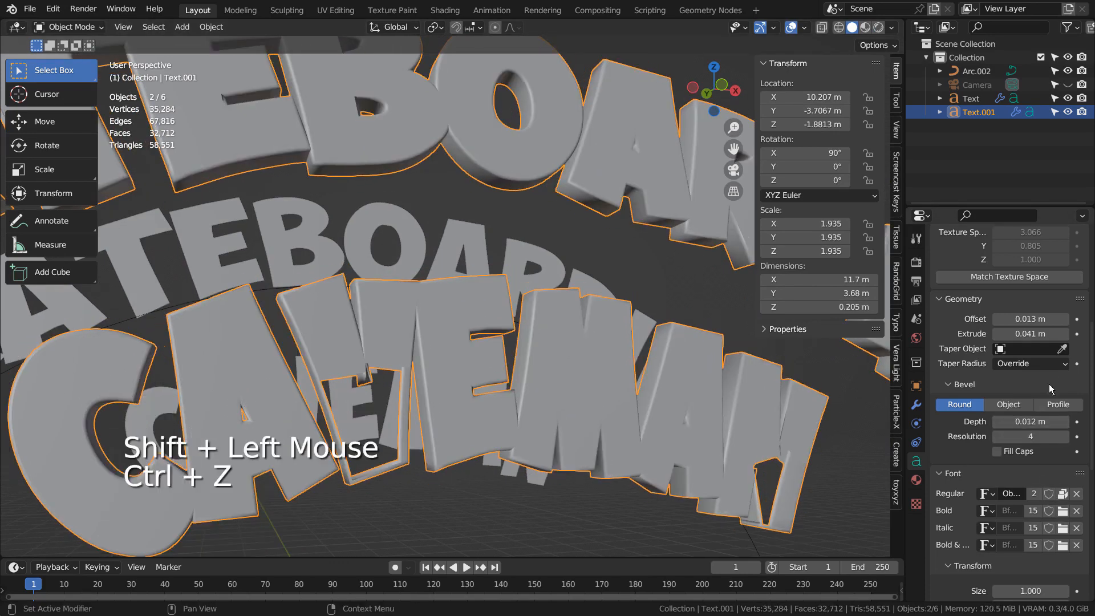
pyautogui.keyDown('shift'); pyautogui.click(1030, 320); pyautogui.keyUp('shift')
pyautogui.moveTo(1030, 319)
pyautogui.keyDown('shift'); pyautogui.mouseDown()
pyautogui.moveTo(1001, 319)
pyautogui.moveTo(1019, 319)
pyautogui.mouseUp(); pyautogui.keyUp('shift')
pyautogui.moveTo(693, 432); pyautogui.dragTo(598, 451, button='middle')
pyautogui.scroll(1, 594, 448)
pyautogui.scroll(-3, 594, 449)
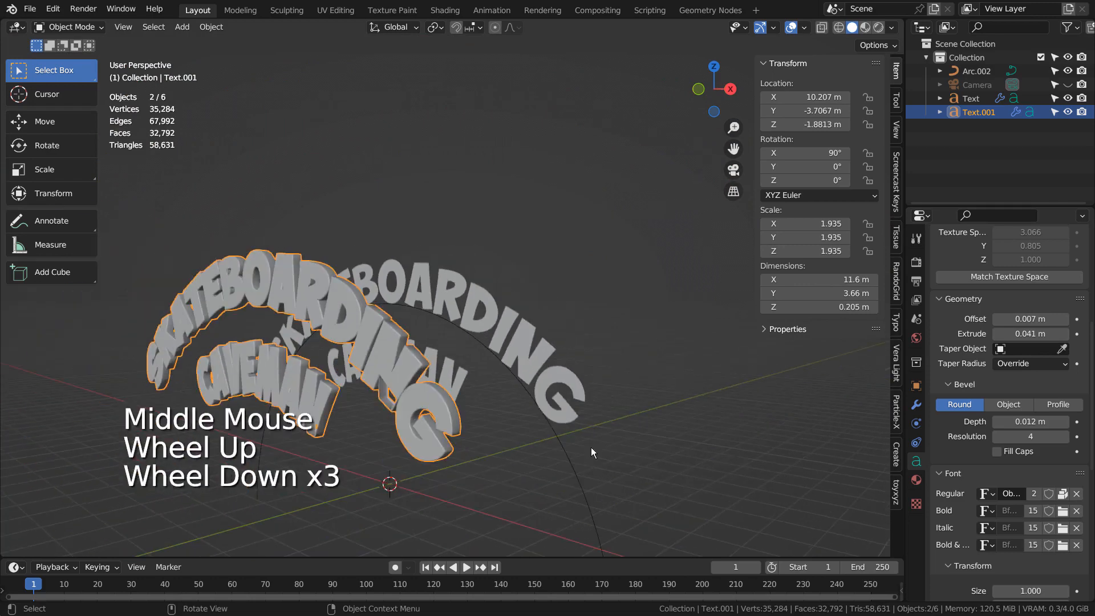
# Step: Move the white text back about 3.82 m along the Y axis behind the orange text and show the rendered camera view
pyautogui.press('g')
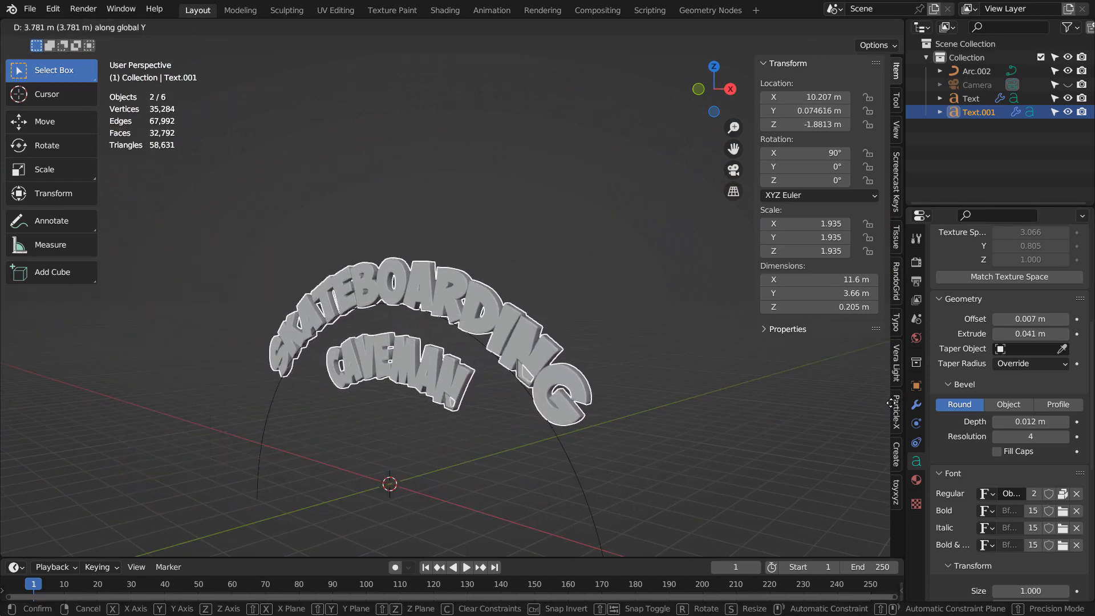
pyautogui.click(894, 403)
pyautogui.press('KP_0')
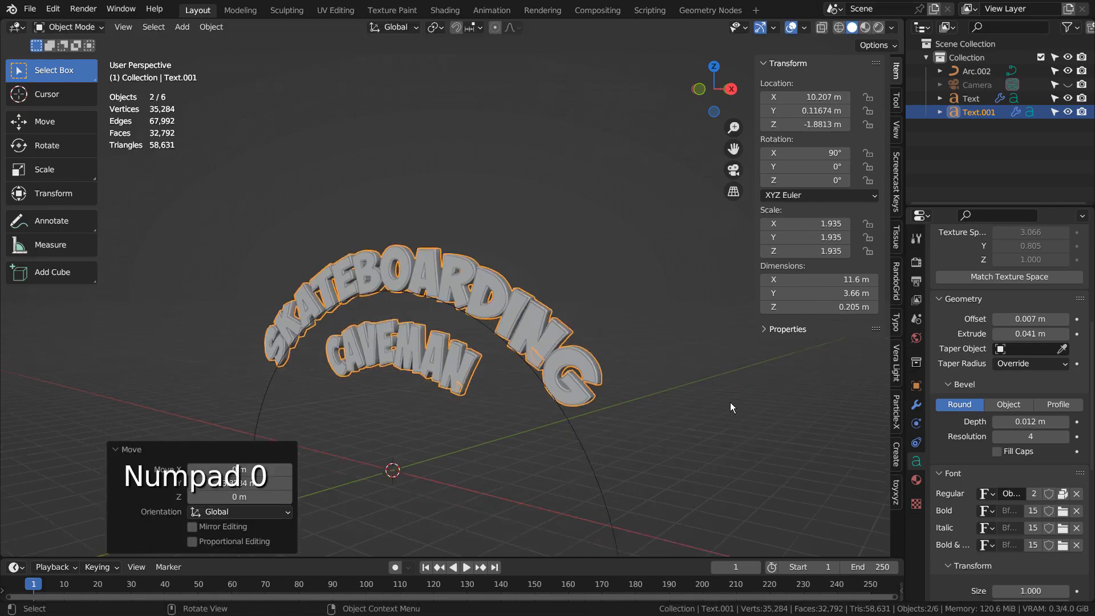
pyautogui.click(878, 27)
pyautogui.click(724, 279)
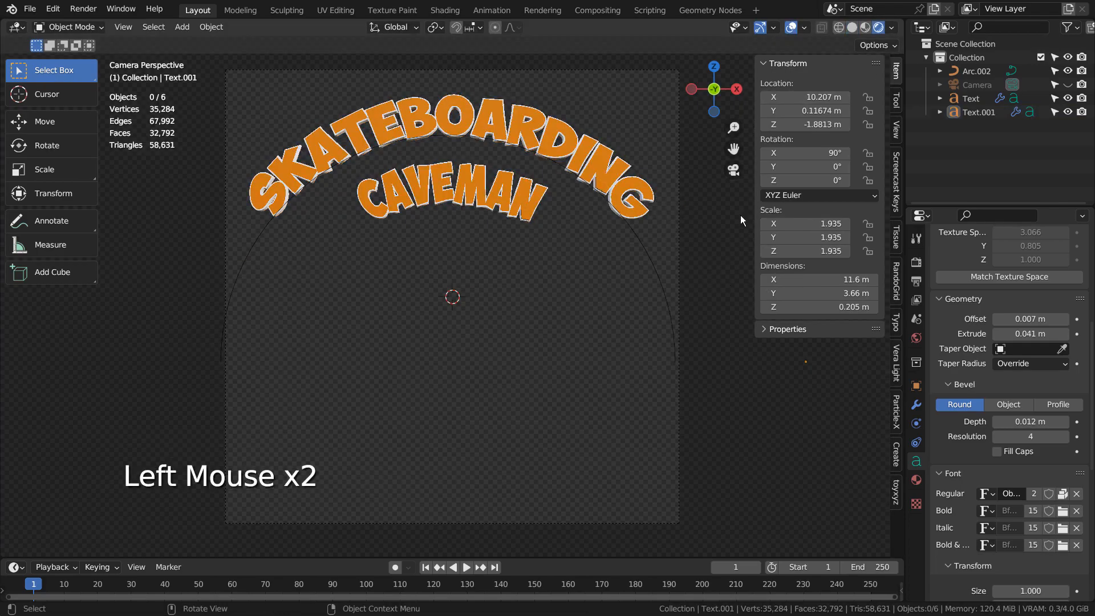
# Step: Set the white text's bevel depth to 0.051 m and move it about 0.08 m further back along the Y axis
pyautogui.click(979, 112)
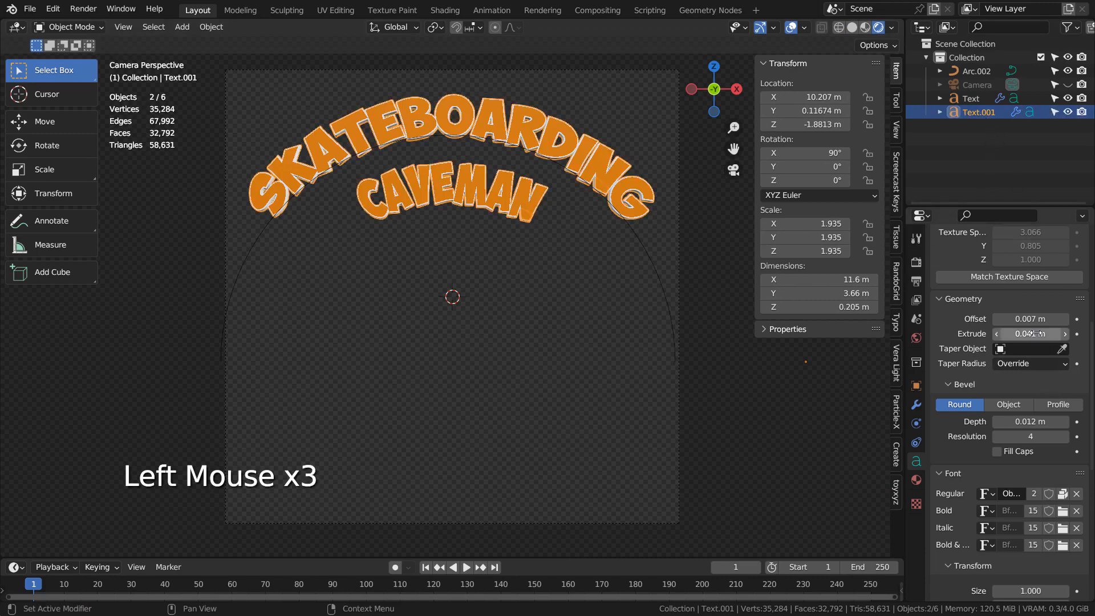
pyautogui.keyDown('shift'); pyautogui.moveTo(1026, 421); pyautogui.dragTo(1076, 422); pyautogui.keyUp('shift')
pyautogui.moveTo(680, 295); pyautogui.dragTo(557, 362, button='middle')
pyautogui.press('g')
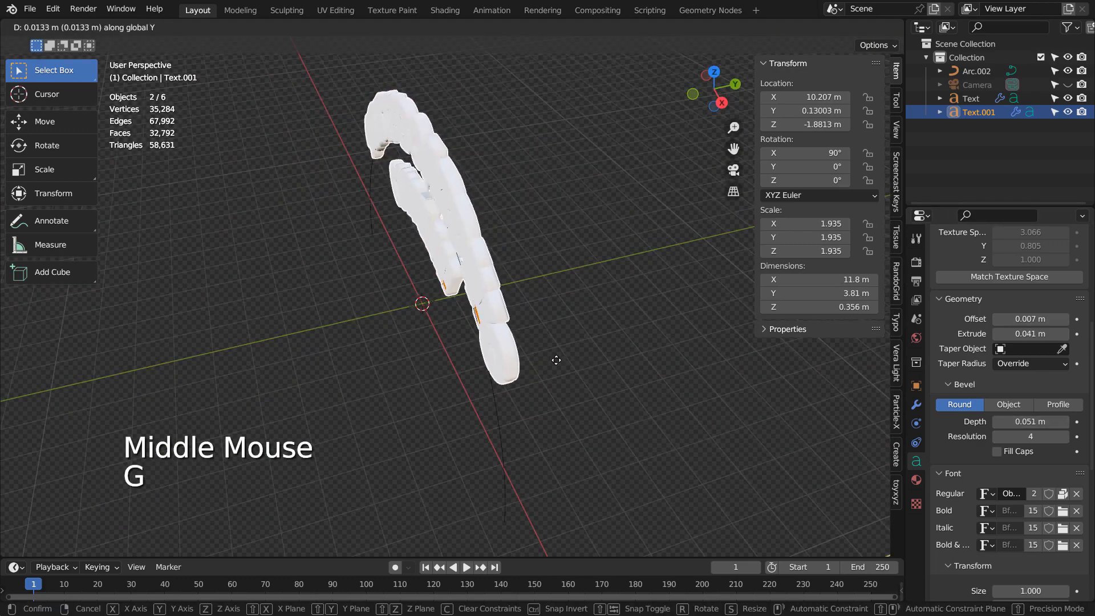
pyautogui.click(614, 356)
pyautogui.press('KP_0')
pyautogui.click(613, 355)
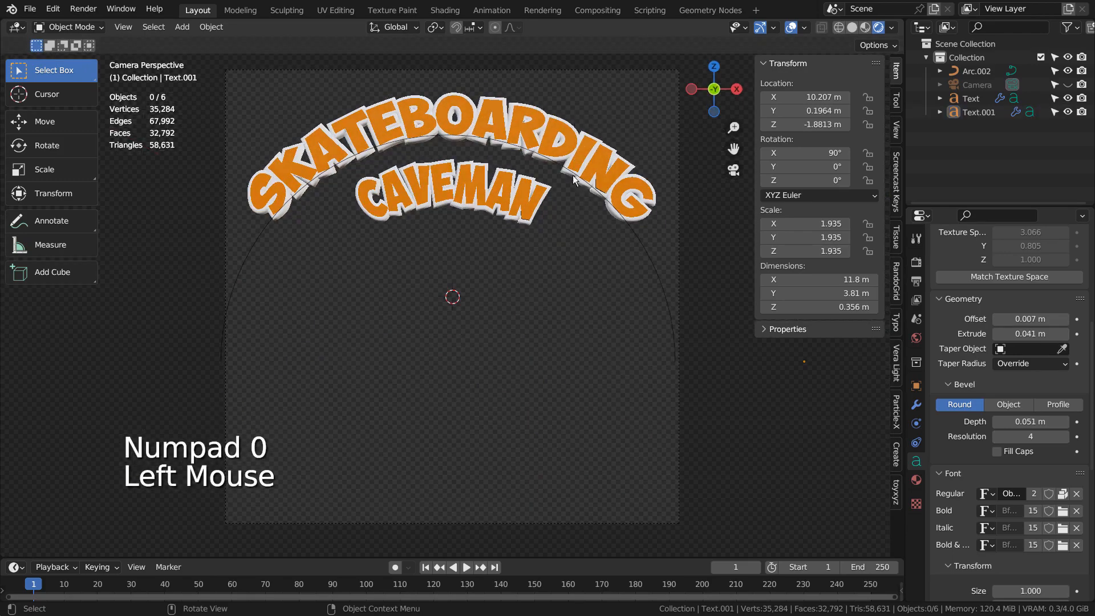
# Step: Render the camera view and show the compositing node tree full screen with its sidebar hidden
pyautogui.press('F12')
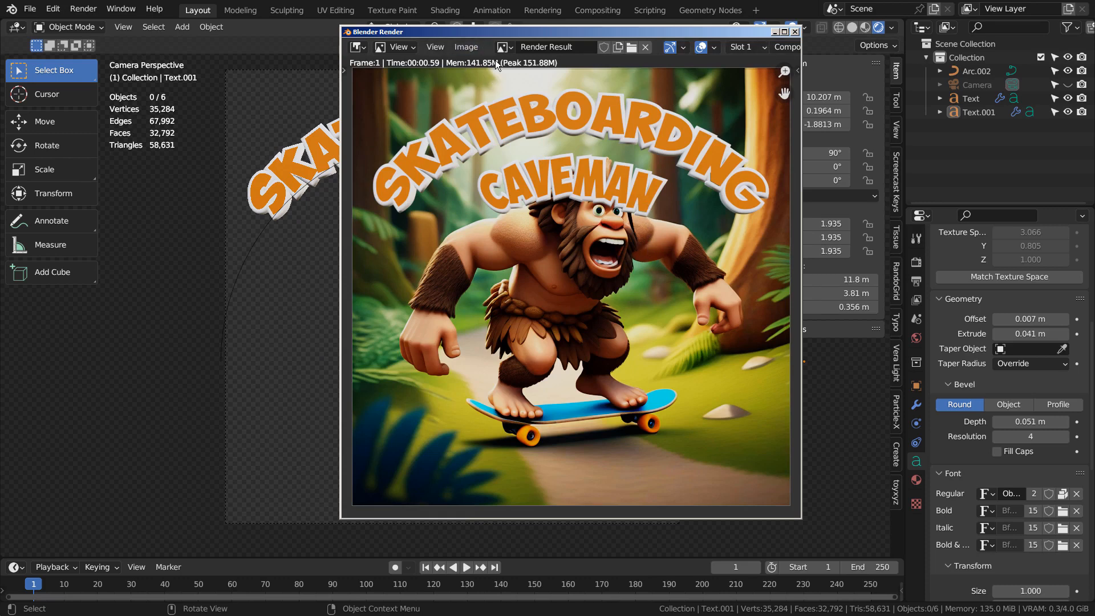
pyautogui.click(775, 33)
pyautogui.click(599, 10)
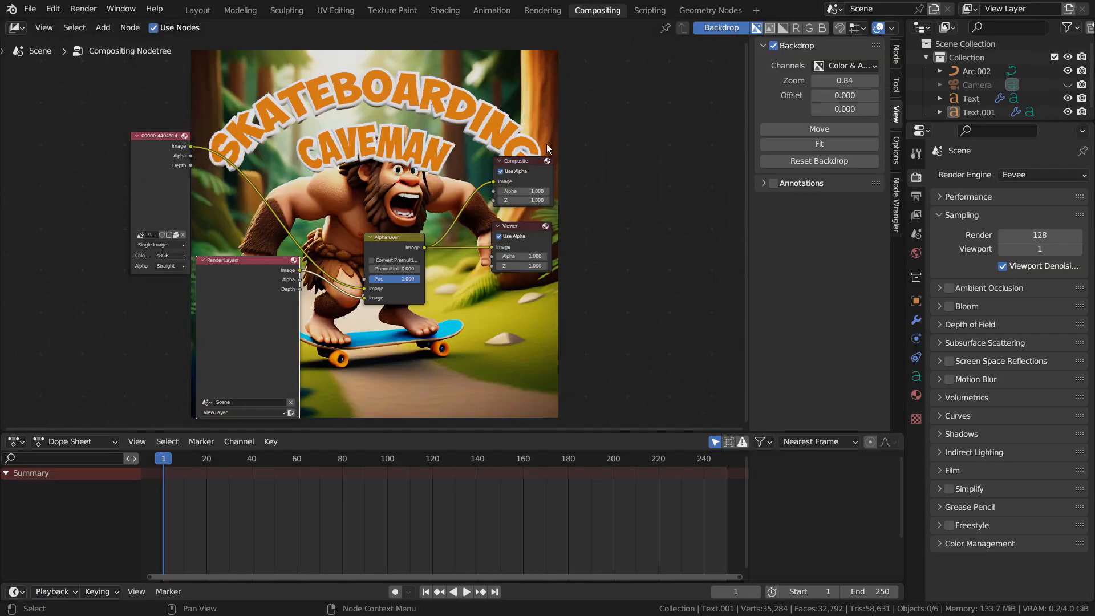
pyautogui.hotkey('ctrl', 'space')
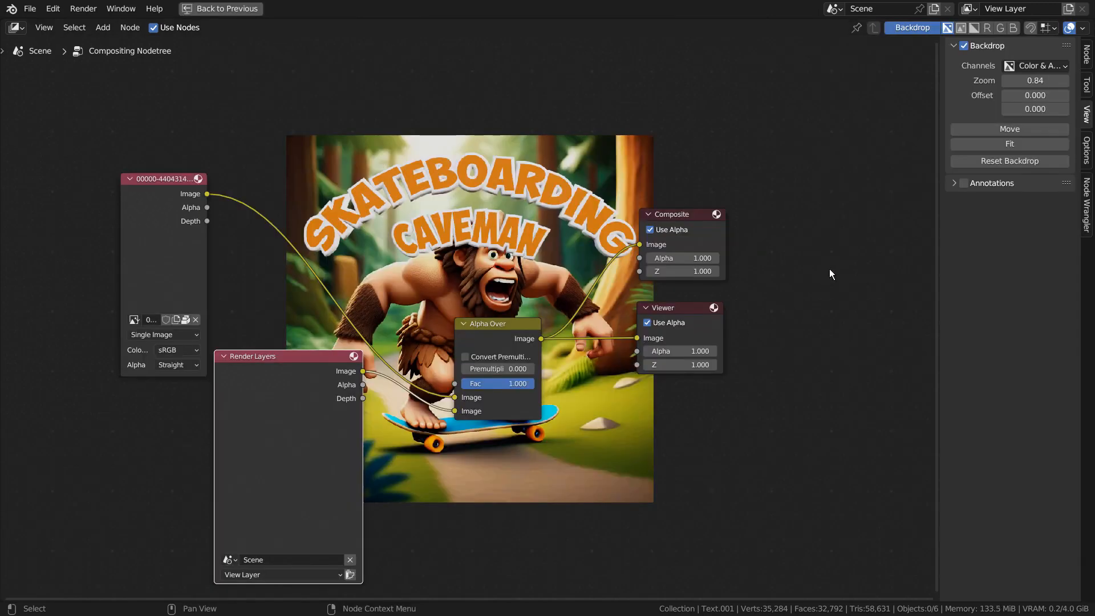
pyautogui.press('n')
# Step: Reposition the background image node lower in the node tree, clear to the left of the Render Layers node
pyautogui.scroll(2, 823, 377)
pyautogui.keyDown('shift'); pyautogui.moveTo(790, 421); pyautogui.dragTo(796, 337, button='middle'); pyautogui.keyUp('shift')
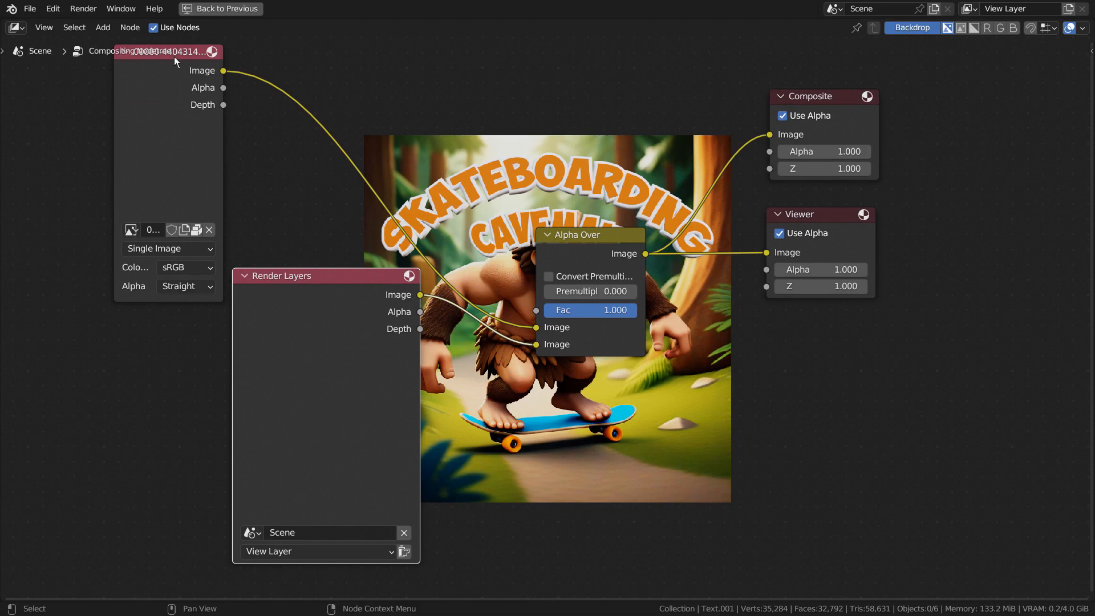
pyautogui.moveTo(175, 61); pyautogui.dragTo(151, 133)
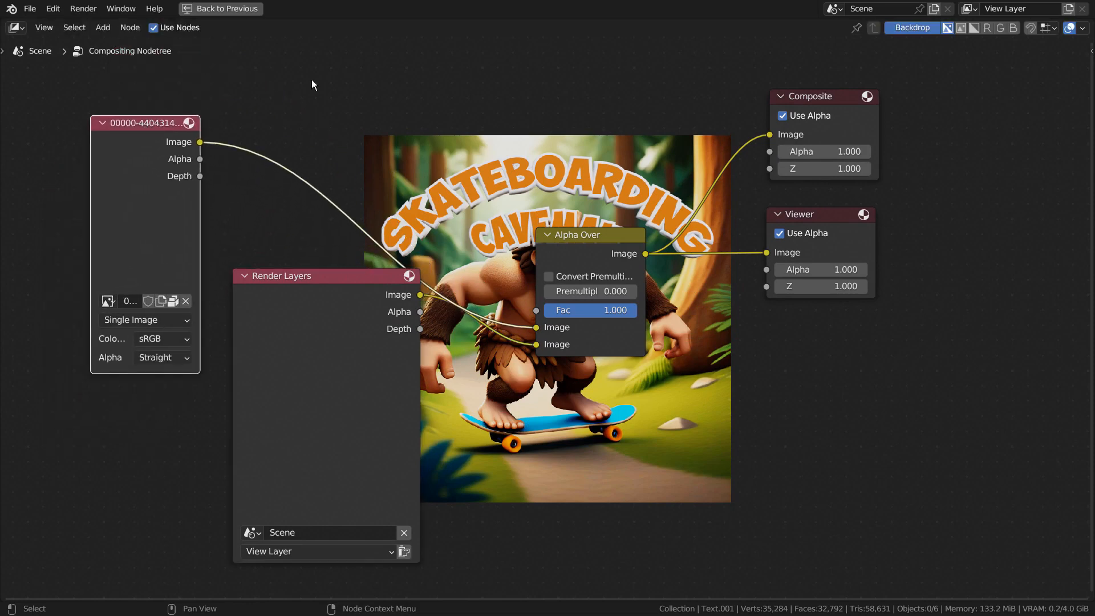
# Step: Add an Image node below the background image node and delete it again
pyautogui.hotkey('shift', 'a')
pyautogui.write('image')
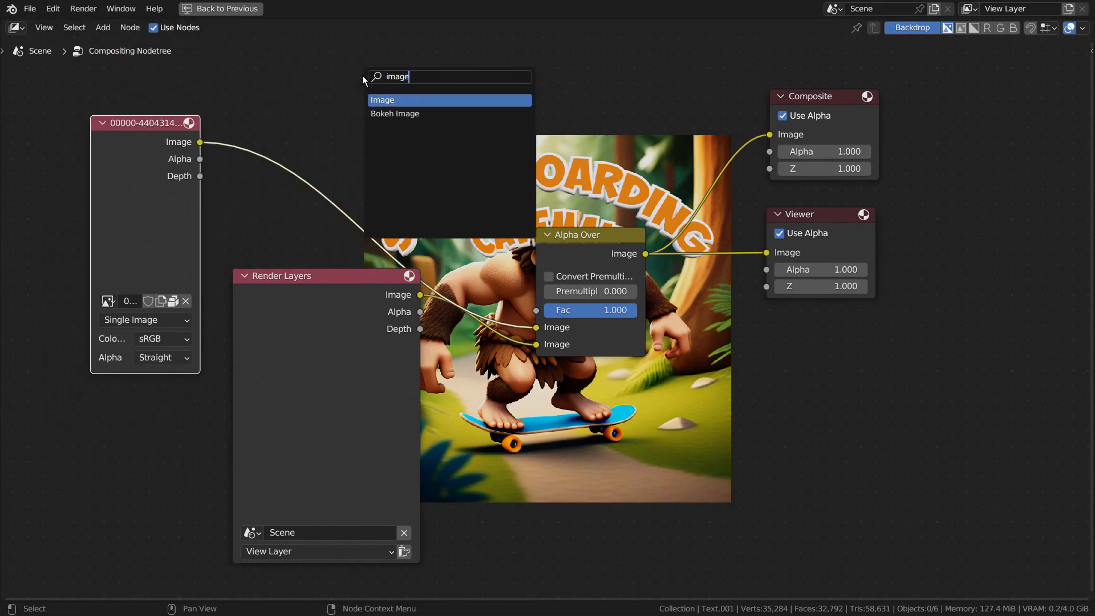
pyautogui.press('Return')
pyautogui.click(113, 432)
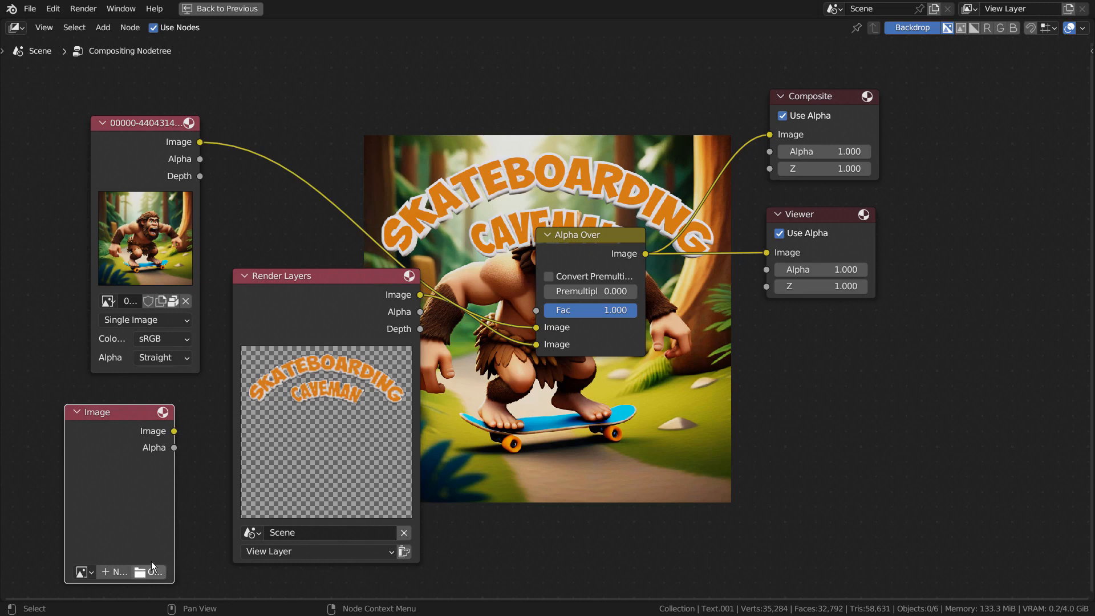
pyautogui.press('x')
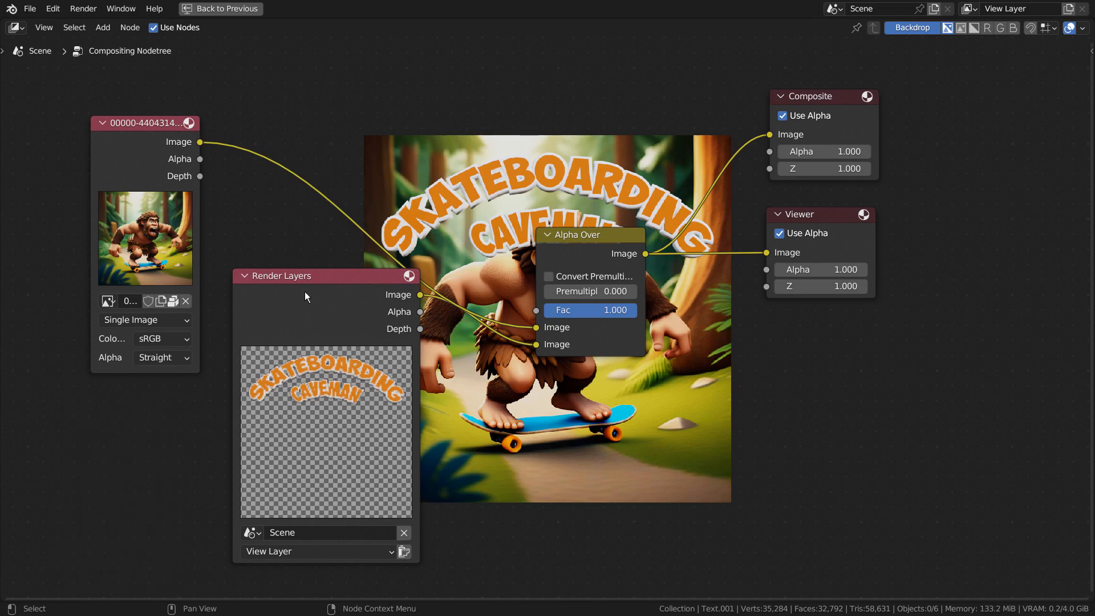
# Step: Rearrange the Render Layers and Alpha Over nodes and render the composited image again
pyautogui.moveTo(317, 285); pyautogui.dragTo(308, 298)
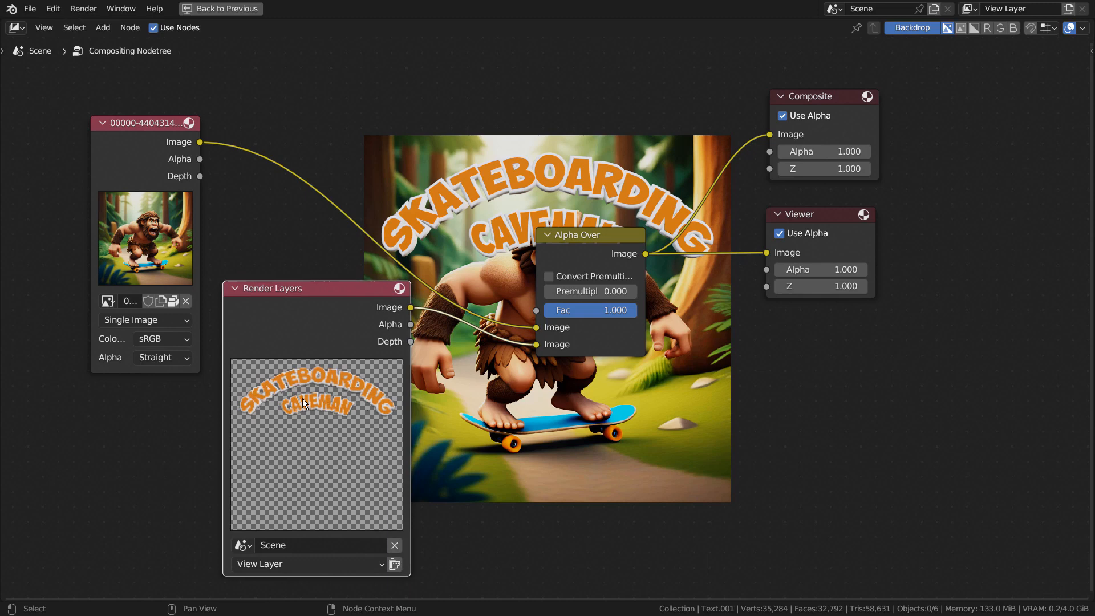
pyautogui.moveTo(607, 244); pyautogui.dragTo(583, 166)
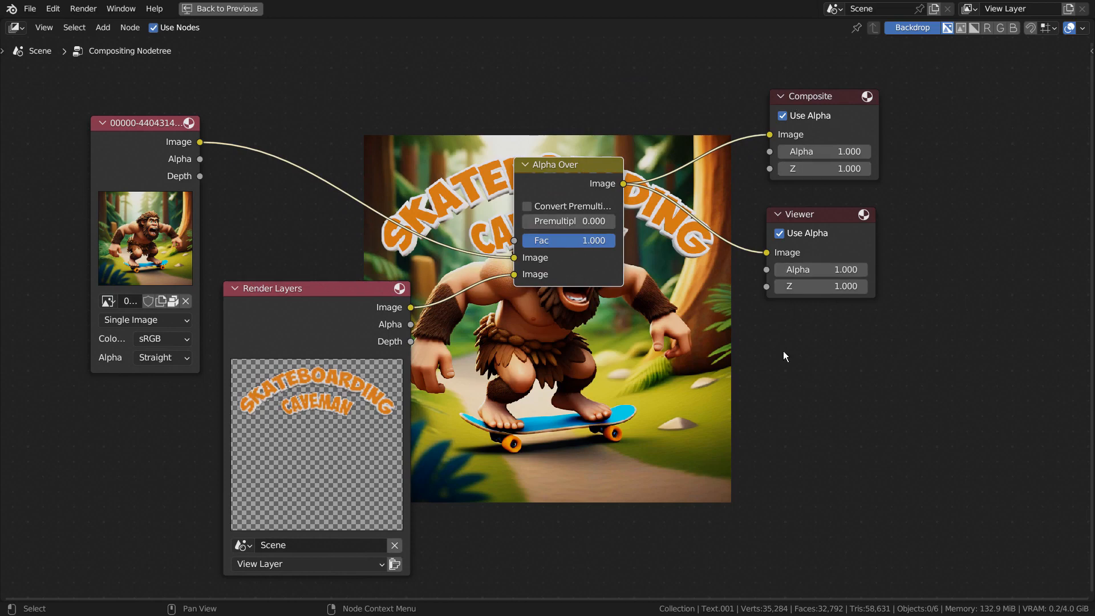
pyautogui.press('F12')
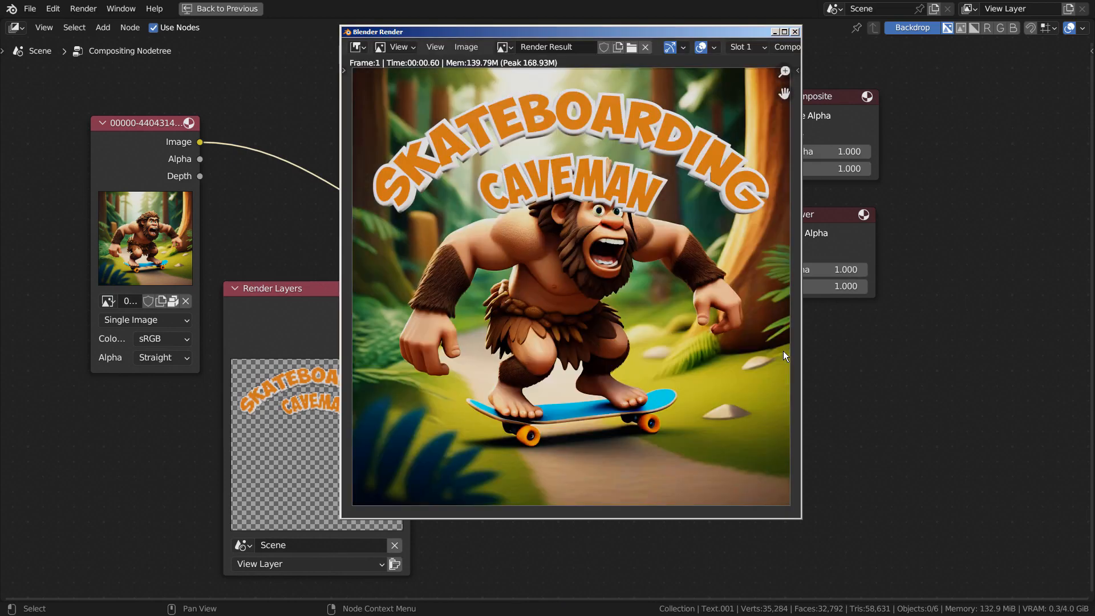